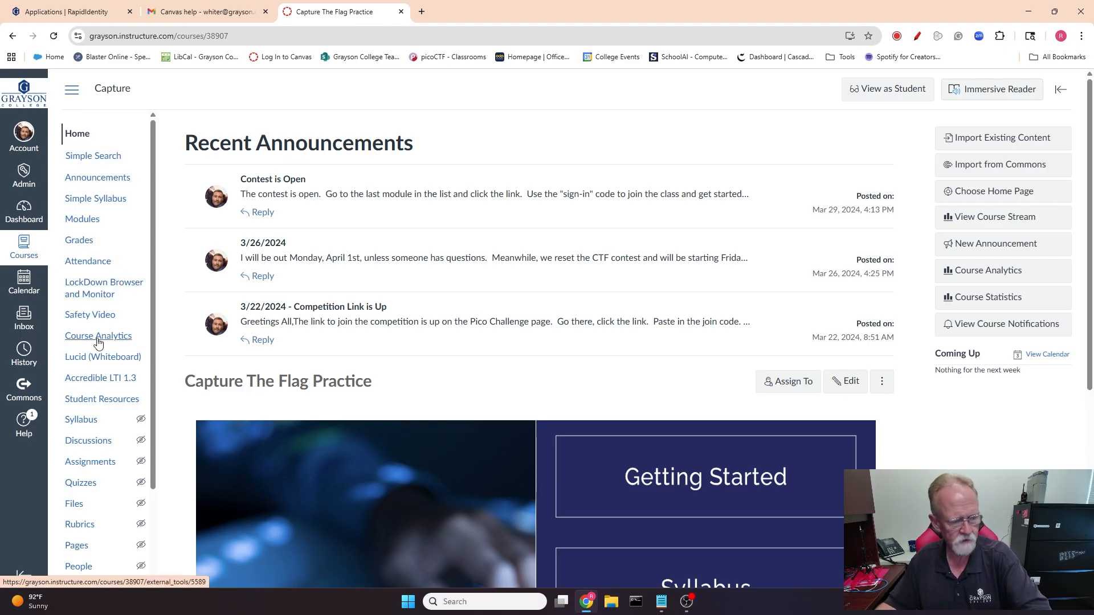
In the course settings, move LockDown Browser and Monitor below Course Analytics in the course navigation and save.
{"action": "scroll", "coordinate": [80, 490], "scroll_direction": "down", "scroll_amount": 2}
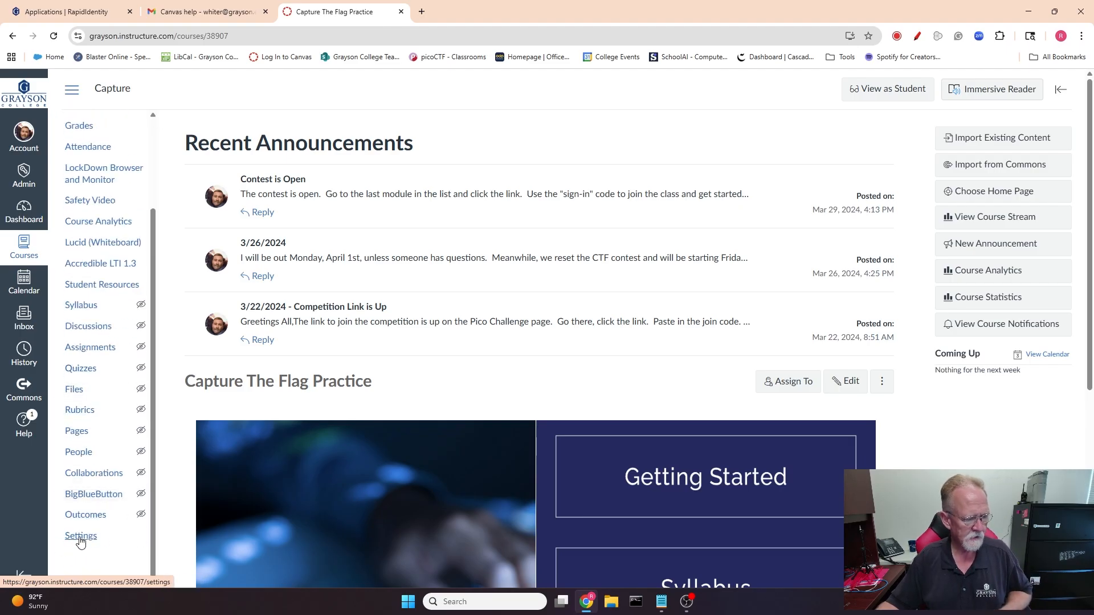
{"action": "left_click", "coordinate": [81, 540]}
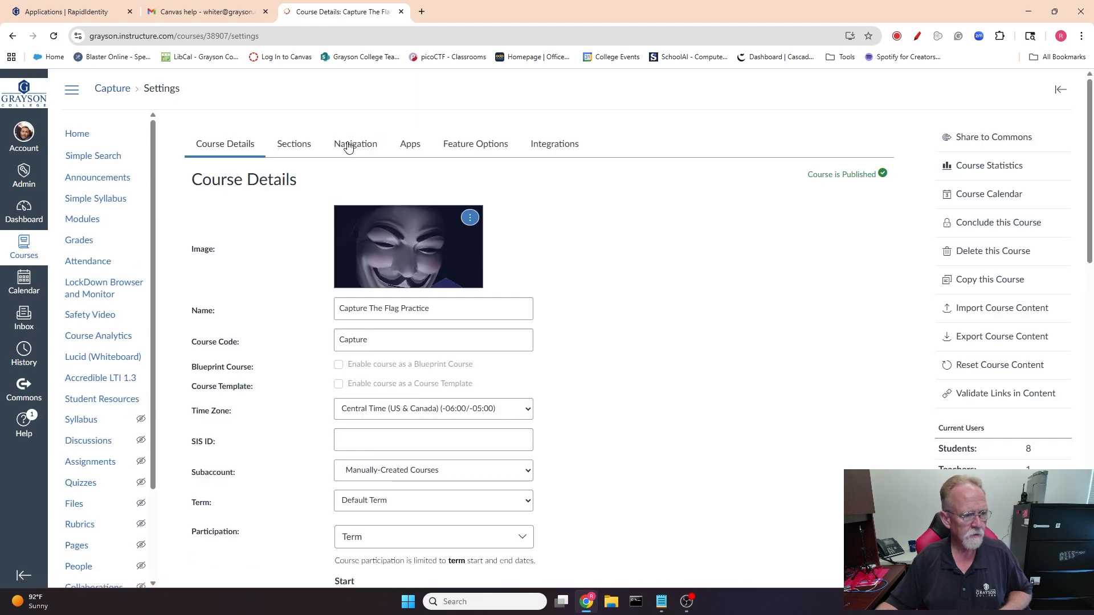
{"action": "left_click", "coordinate": [355, 147]}
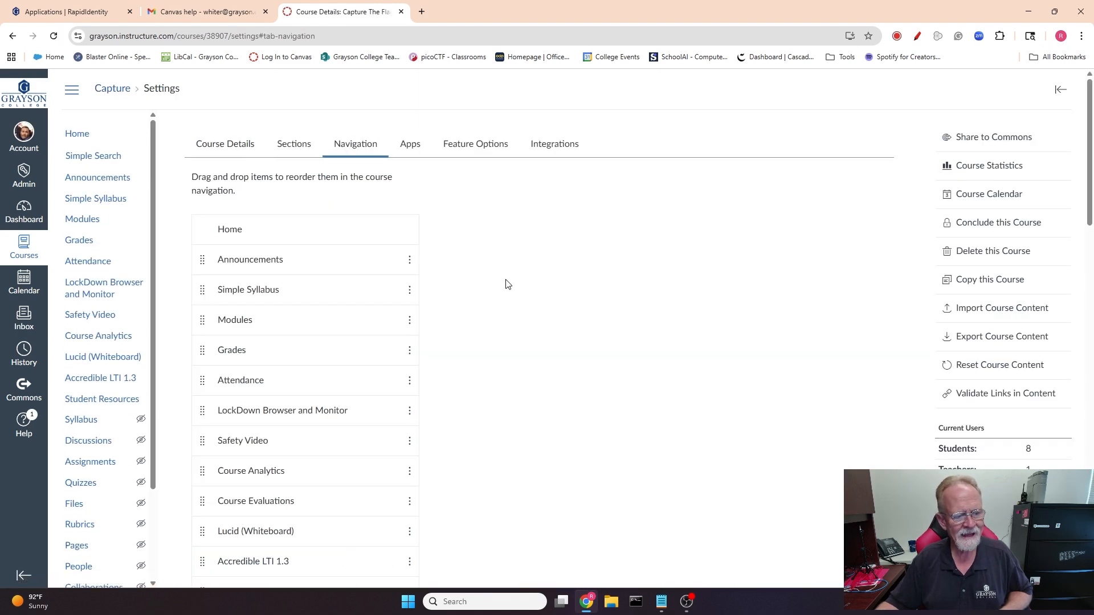
{"action": "scroll", "coordinate": [506, 283], "scroll_direction": "down", "scroll_amount": 6}
{"action": "scroll", "coordinate": [328, 171], "scroll_direction": "up", "scroll_amount": 1}
{"action": "scroll", "coordinate": [327, 182], "scroll_direction": "up", "scroll_amount": 3}
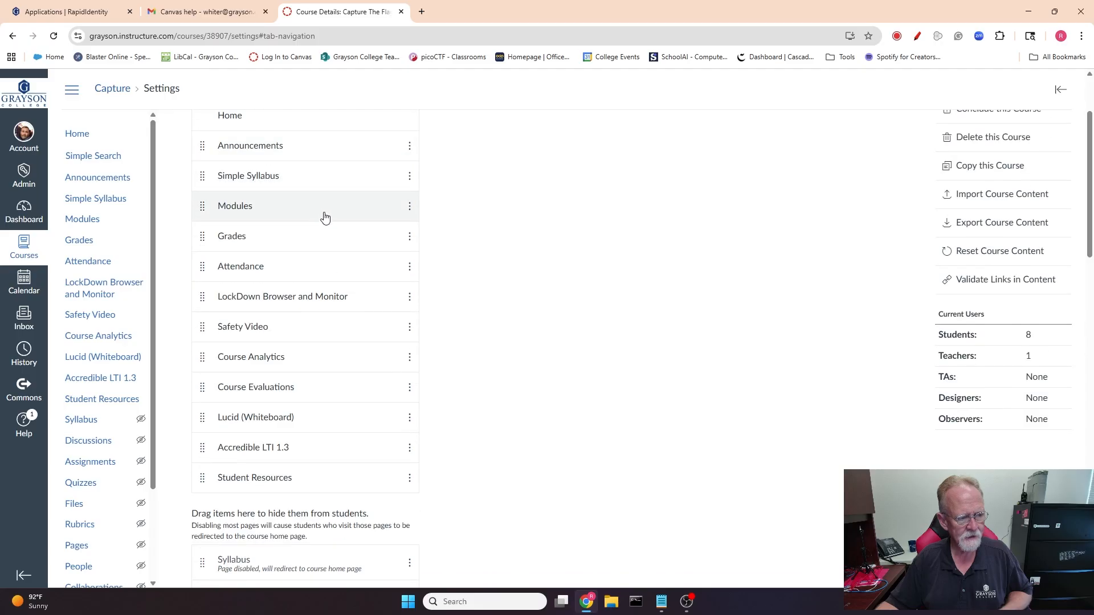
{"action": "scroll", "coordinate": [314, 291], "scroll_direction": "down", "scroll_amount": 6}
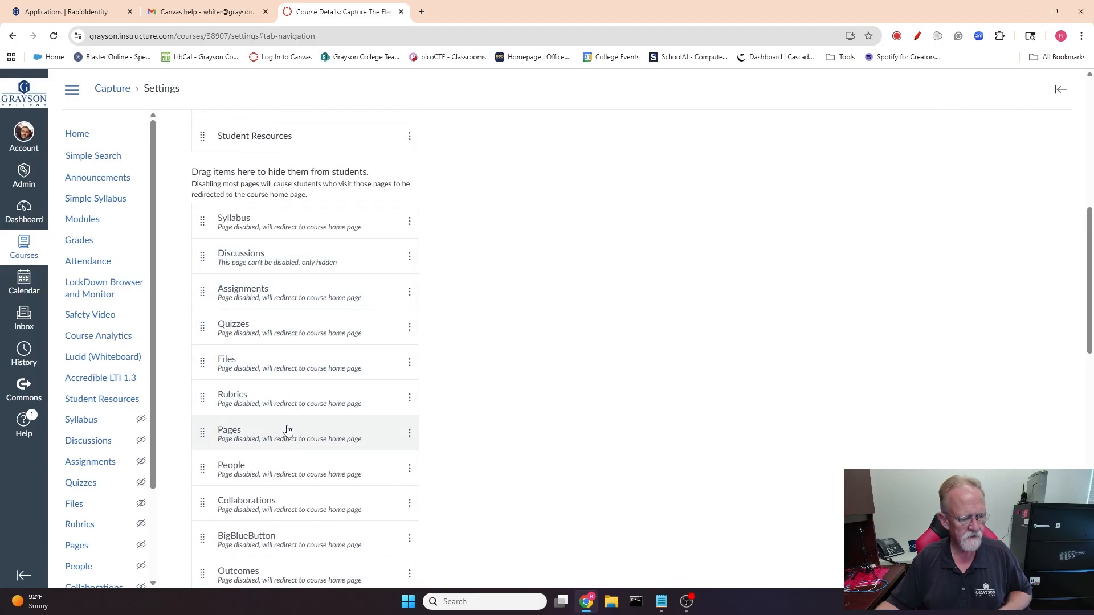
{"action": "scroll", "coordinate": [290, 379], "scroll_direction": "down", "scroll_amount": 5}
{"action": "scroll", "coordinate": [292, 381], "scroll_direction": "up", "scroll_amount": 10}
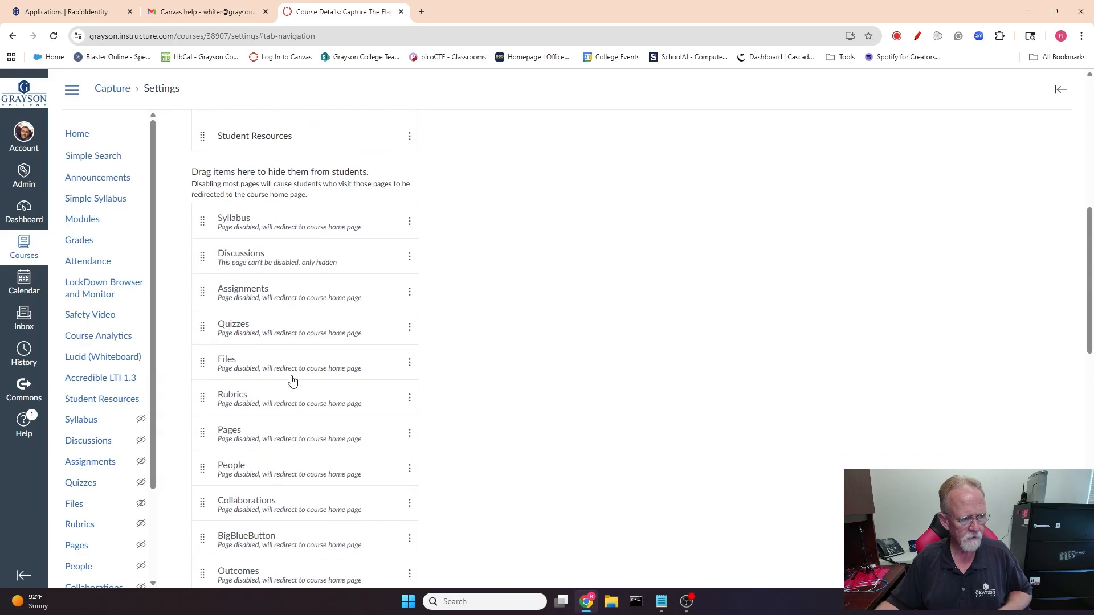
{"action": "left_click_drag", "start_coordinate": [199, 302], "coordinate": [246, 358]}
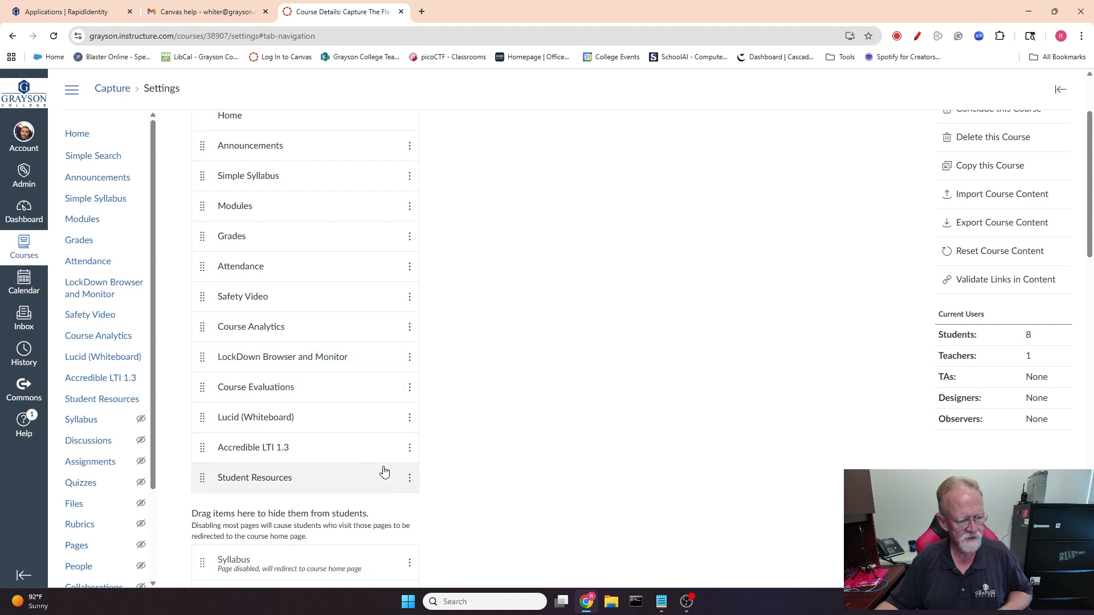
{"action": "scroll", "coordinate": [500, 448], "scroll_direction": "down", "scroll_amount": 6}
{"action": "scroll", "coordinate": [500, 449], "scroll_direction": "down", "scroll_amount": 10}
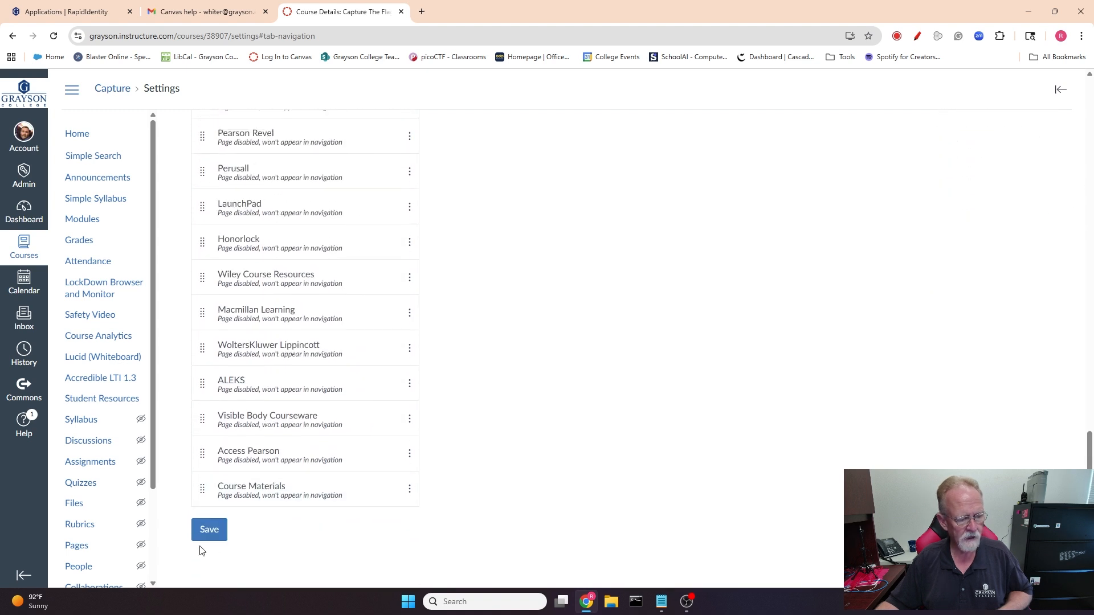
{"action": "left_click", "coordinate": [208, 531]}
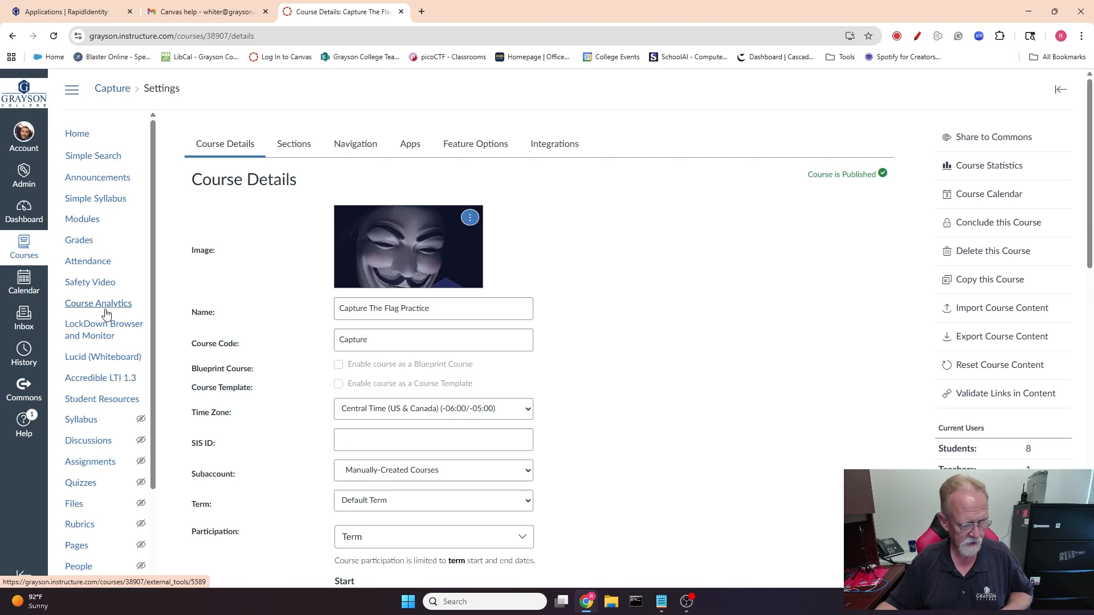
Start a new quiz in Quizzes using the Classic Quizzes engine.
{"action": "left_click", "coordinate": [78, 487]}
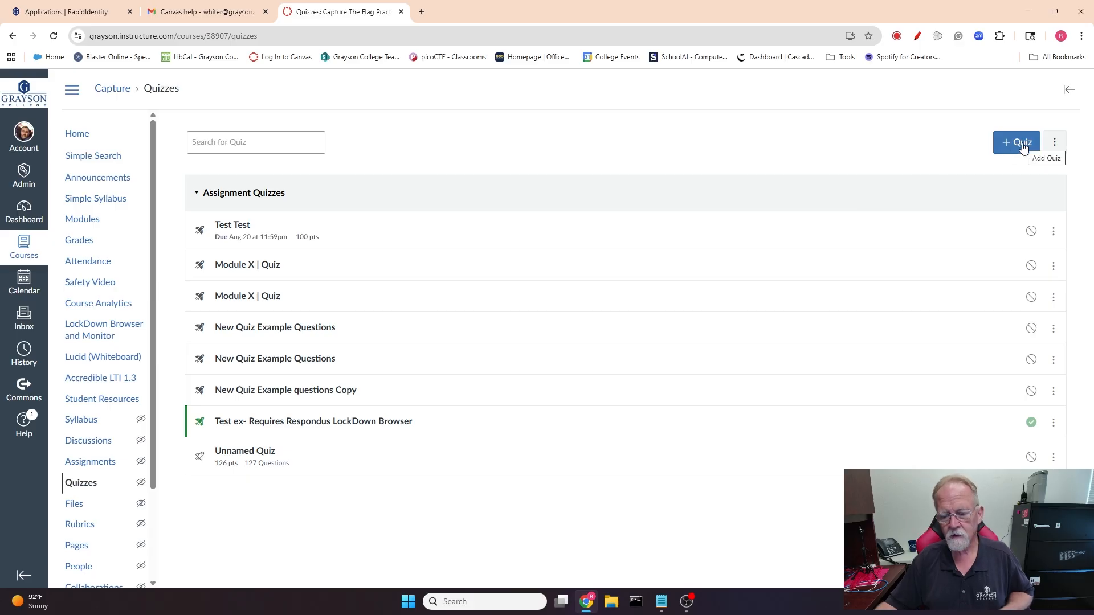
{"action": "left_click", "coordinate": [1021, 143]}
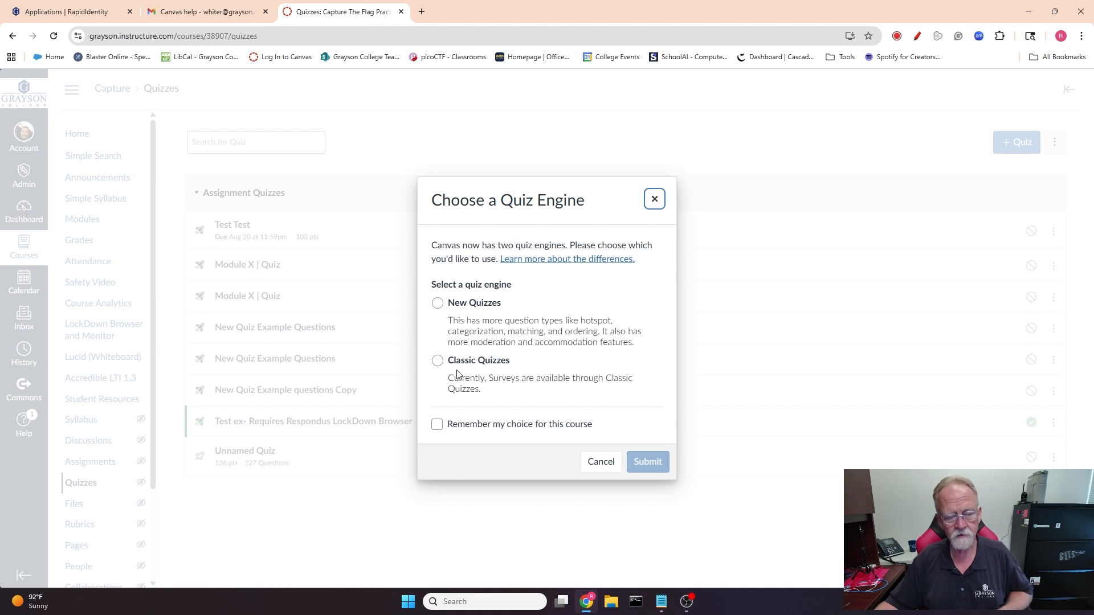
{"action": "left_click", "coordinate": [437, 361]}
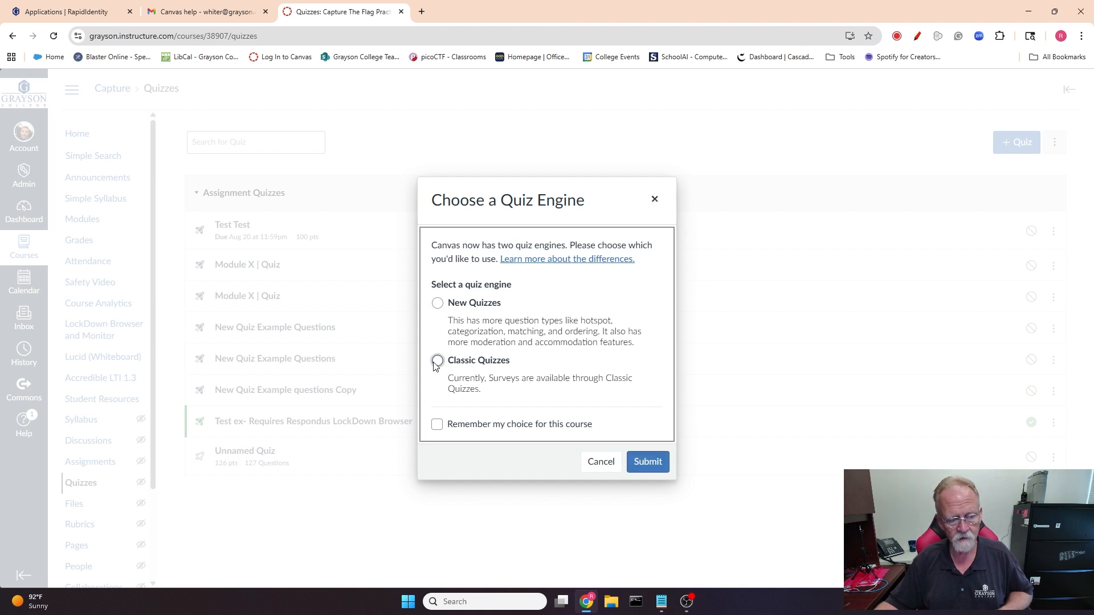
{"action": "left_click", "coordinate": [642, 462]}
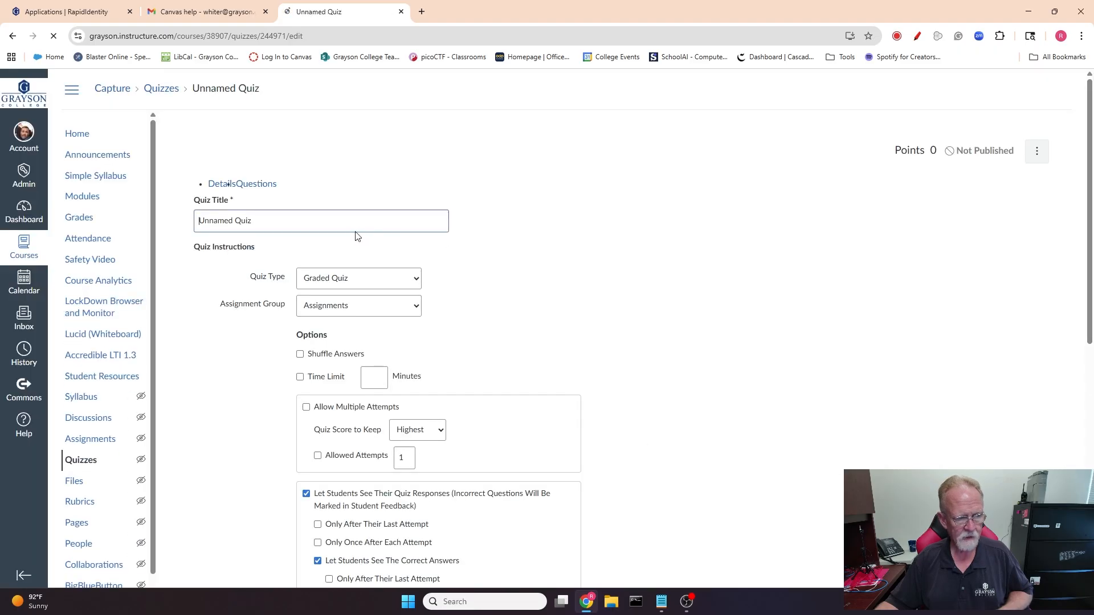
Set the quiz title to Test Quiz.
{"action": "triple_click", "coordinate": [268, 236]}
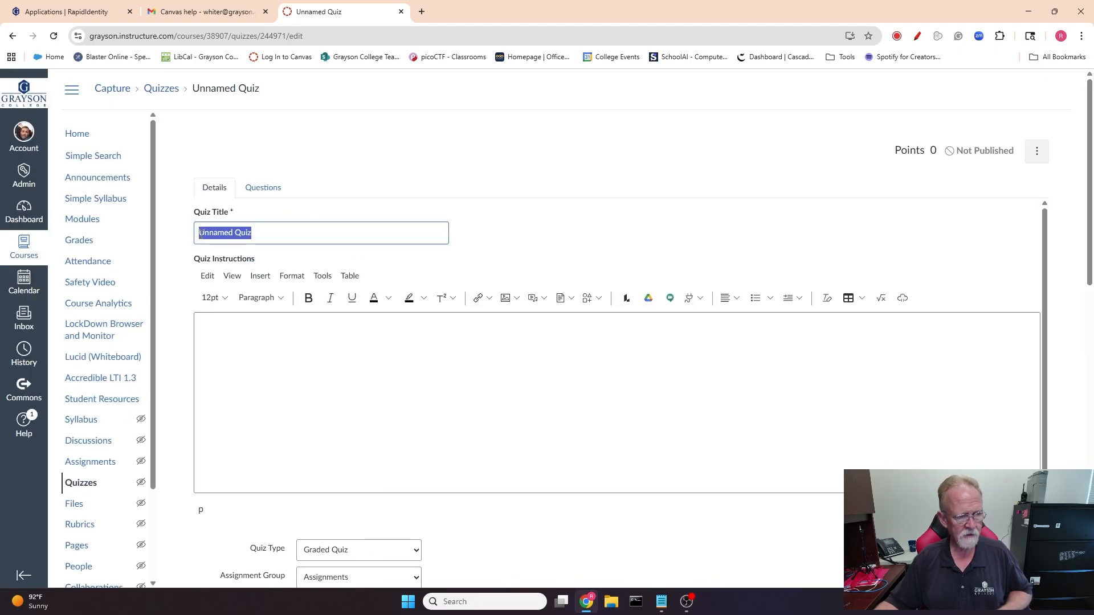
{"action": "key", "text": "BackSpace"}
{"action": "type", "text": "Test QUiz"}
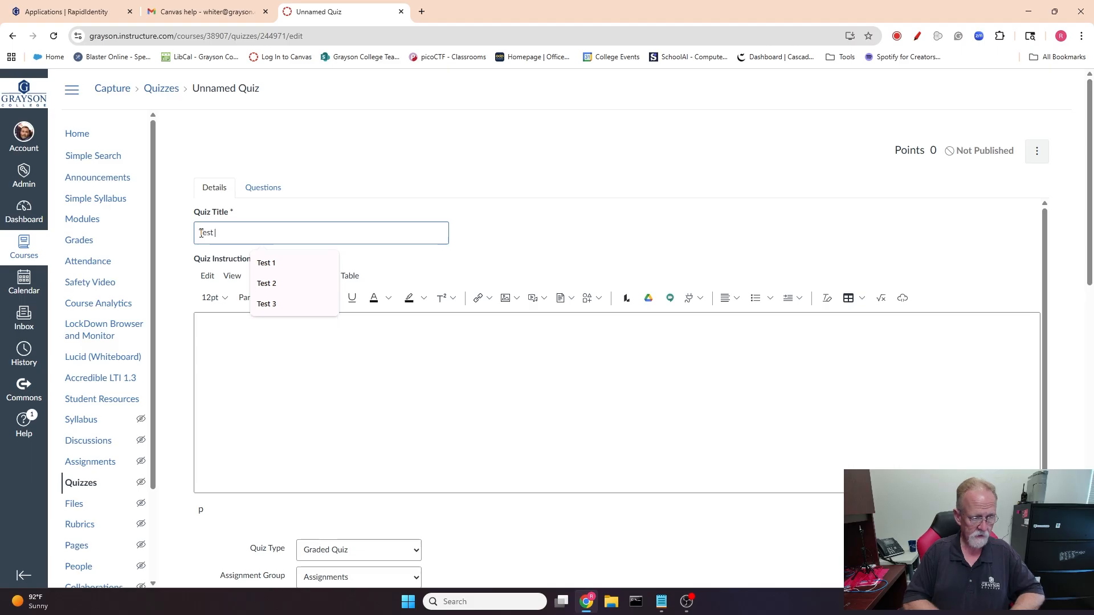
{"action": "key", "text": "BackSpace"}
{"action": "key", "text": "BackSpace"}
{"action": "key", "text": "BackSpace"}
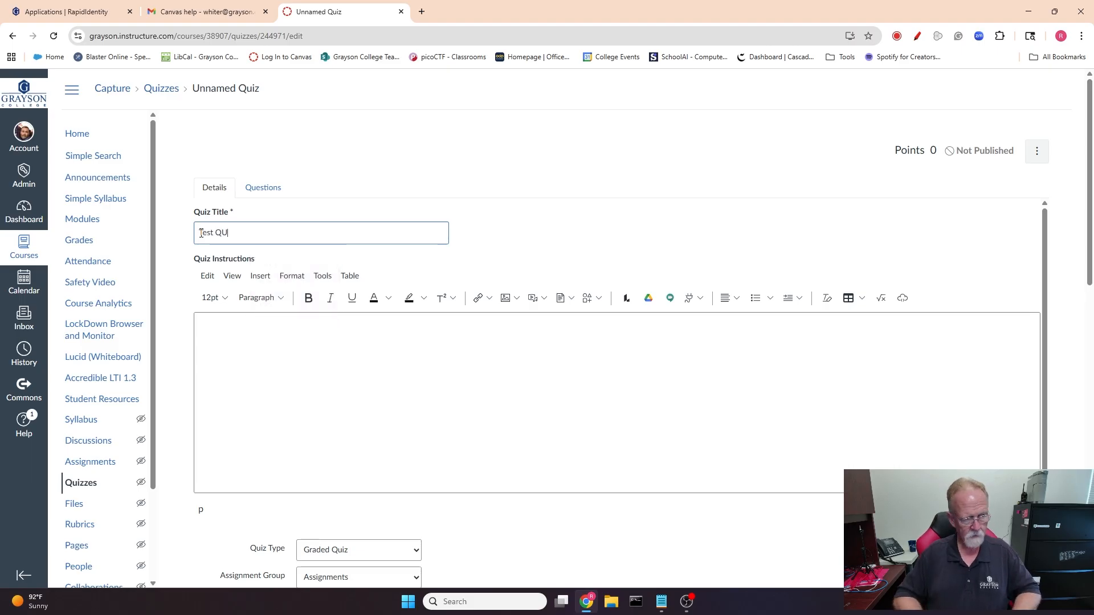
{"action": "type", "text": "ui"}
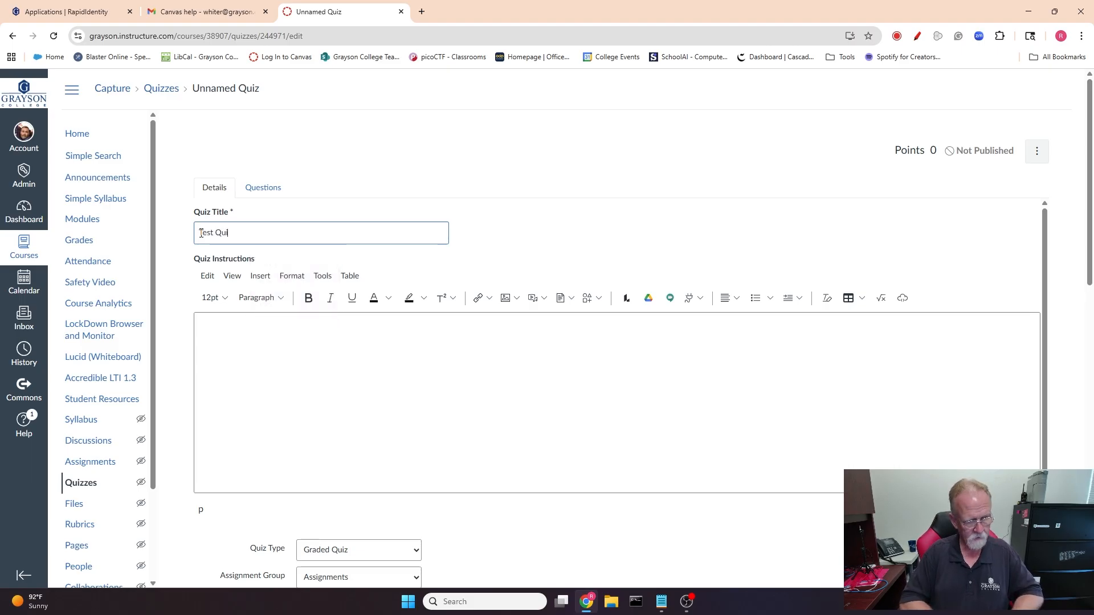
{"action": "type", "text": "z"}
{"action": "left_click", "coordinate": [272, 331]}
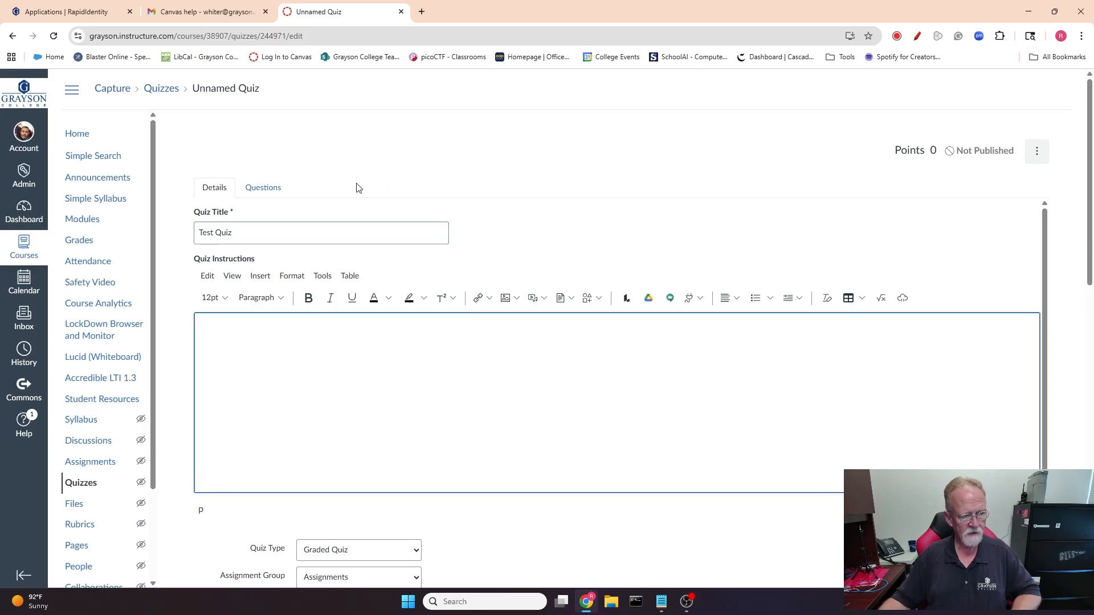
Copy the Classic Quizzes 'LockDown Browser only' student instructions from the LockDown Browser Getting Started page.
{"action": "left_click", "coordinate": [91, 329]}
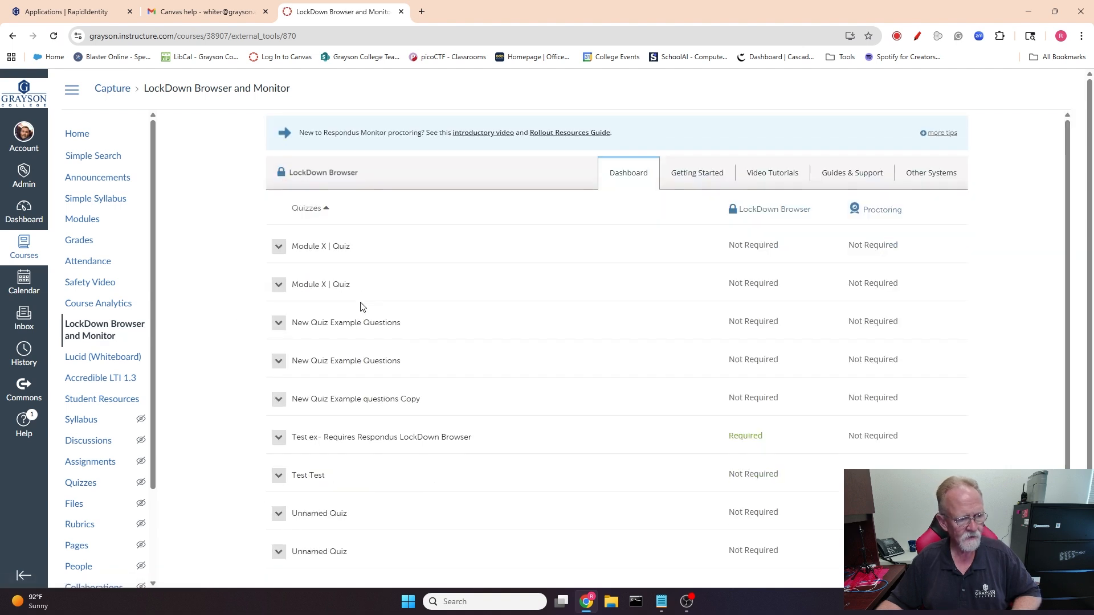
{"action": "left_click", "coordinate": [693, 174]}
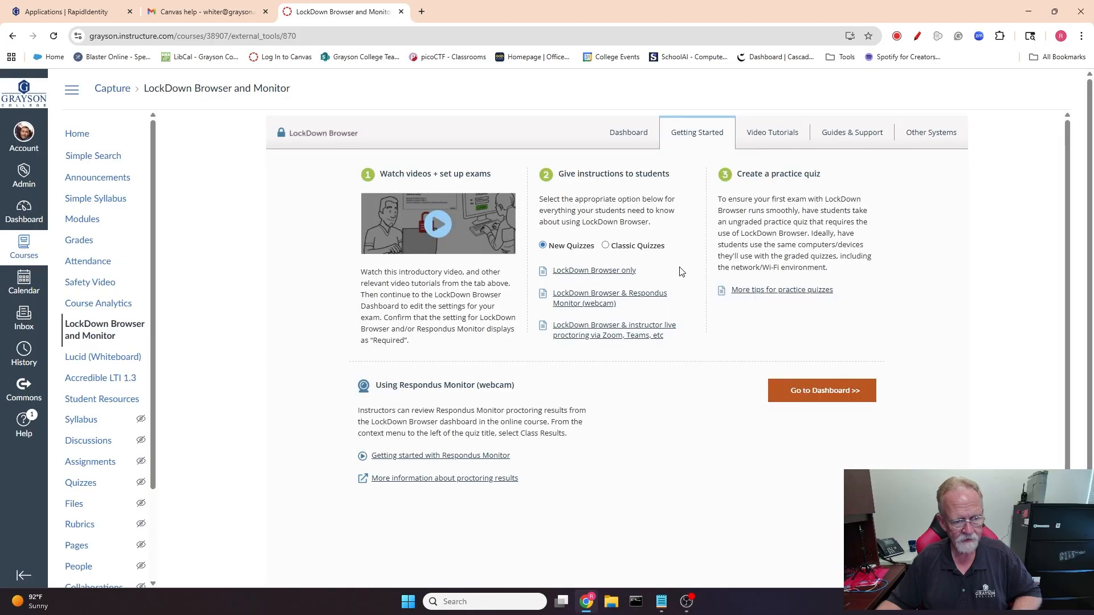
{"action": "left_click", "coordinate": [607, 245]}
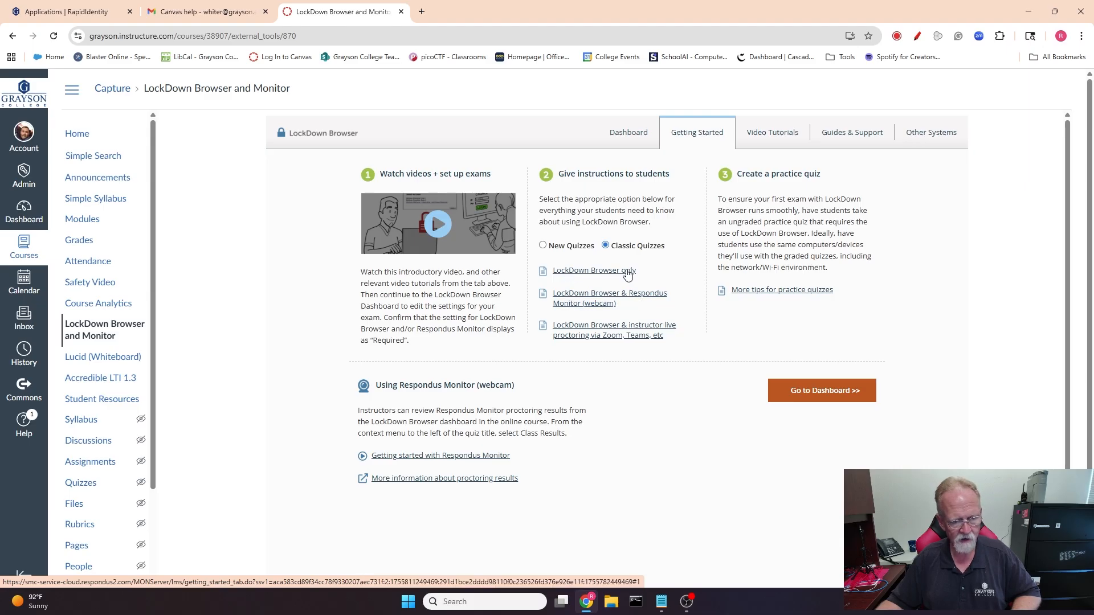
{"action": "left_click", "coordinate": [572, 276]}
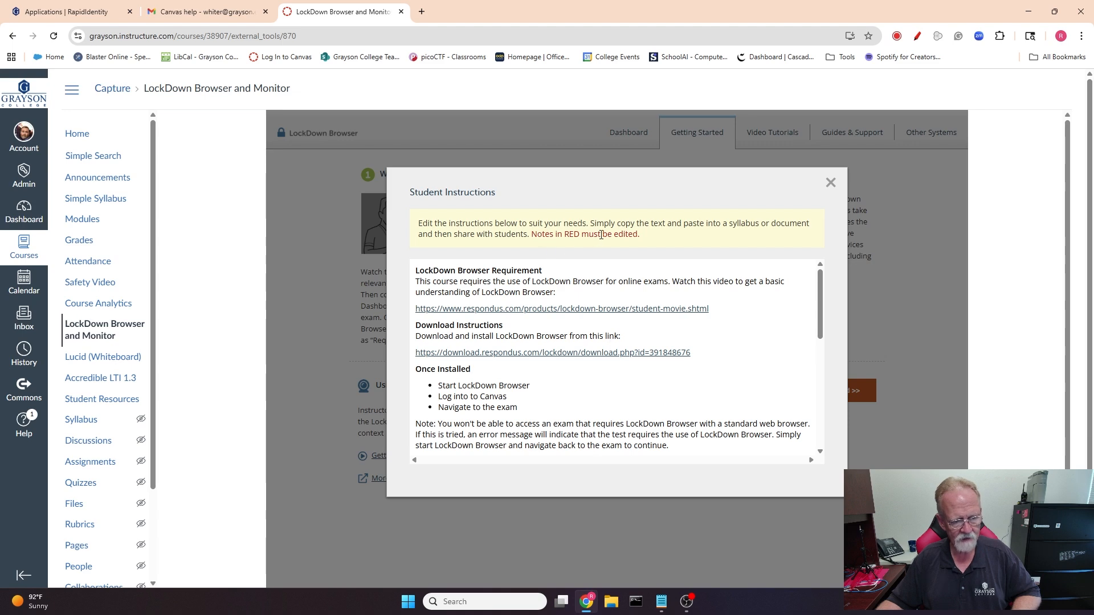
{"action": "left_click_drag", "start_coordinate": [417, 272], "coordinate": [646, 452]}
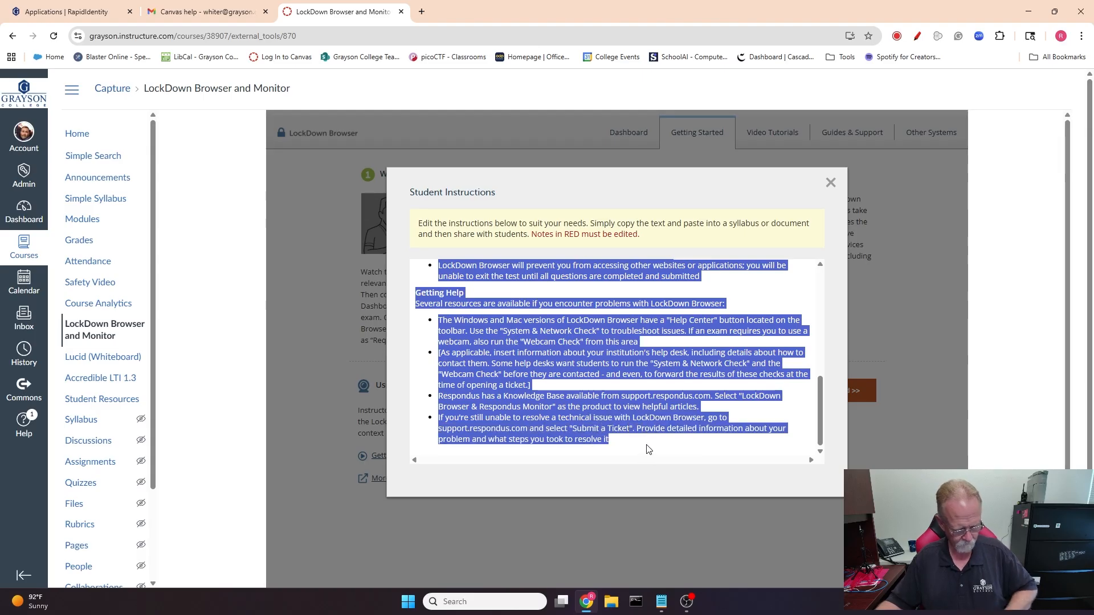
{"action": "left_click", "coordinate": [829, 183]}
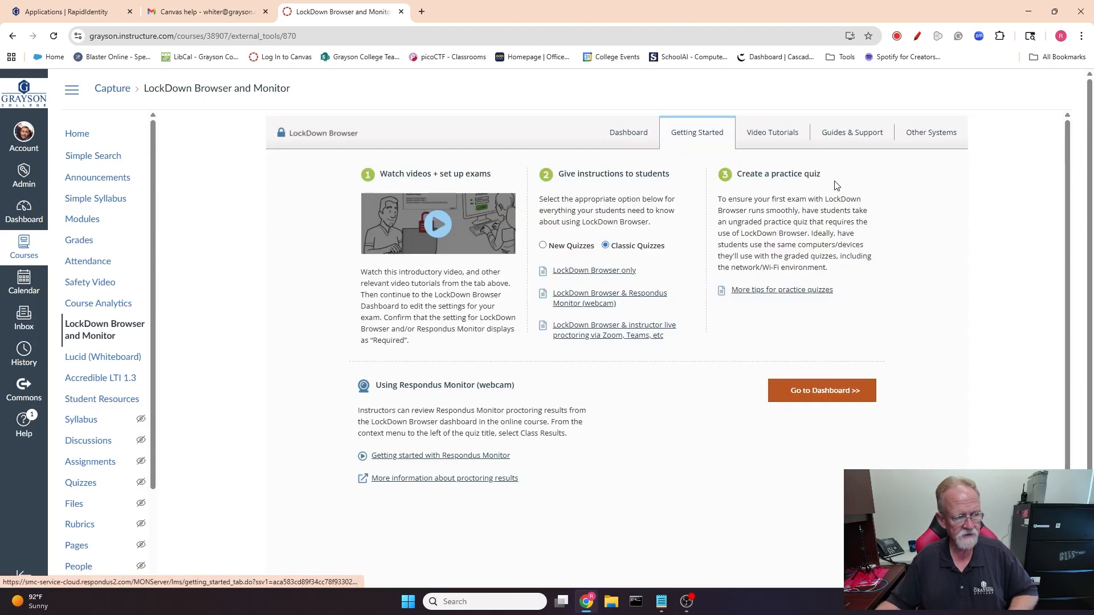
Return to the quiz editor and paste the copied instructions into the Quiz Instructions box.
{"action": "left_click", "coordinate": [11, 37]}
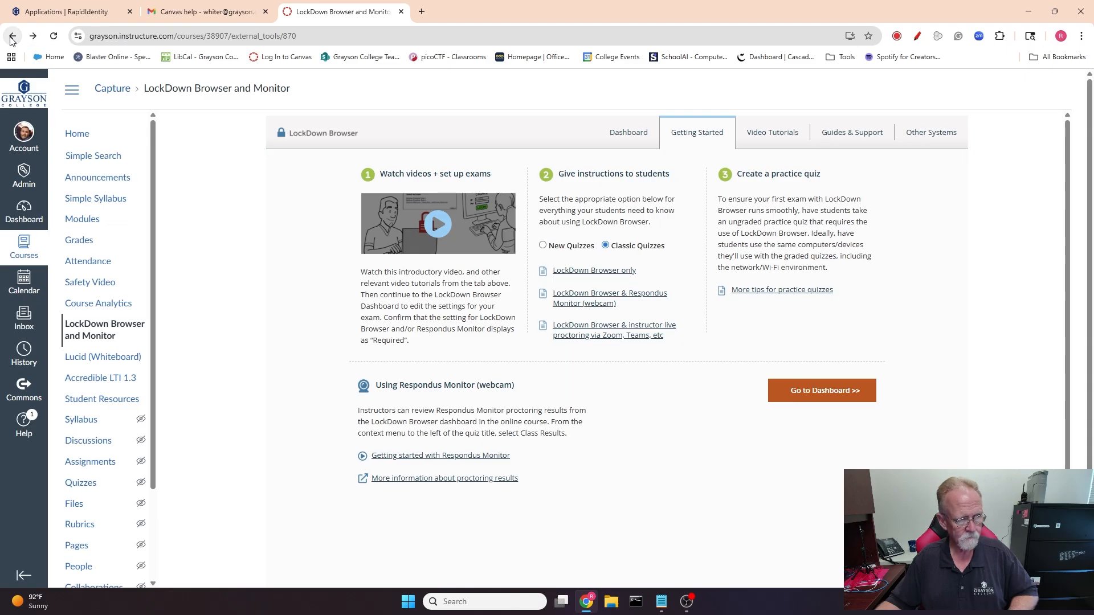
{"action": "left_click", "coordinate": [12, 38]}
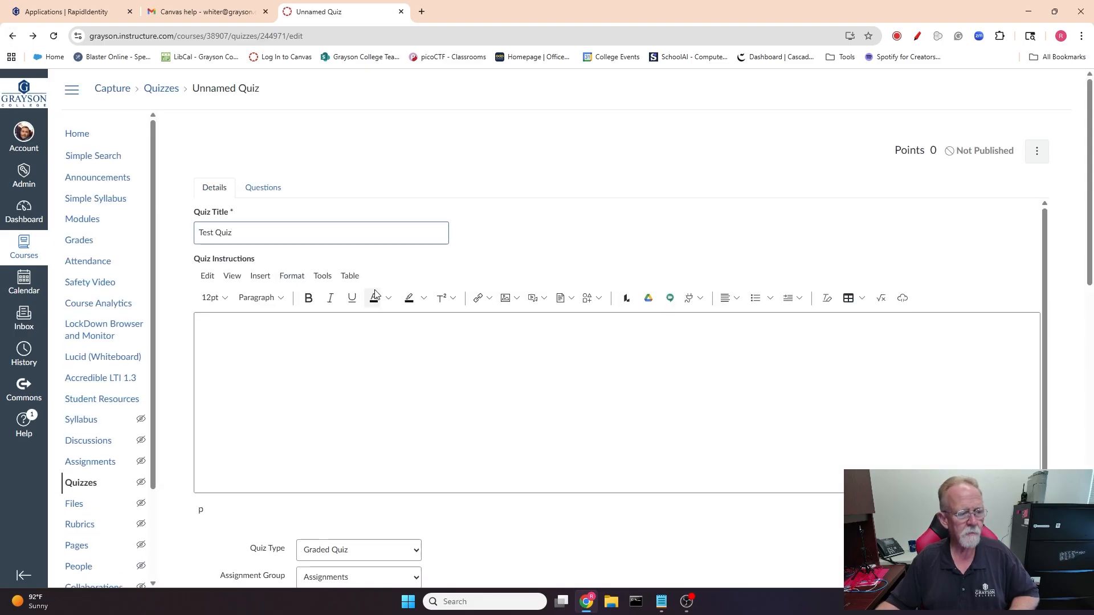
{"action": "left_click", "coordinate": [224, 333]}
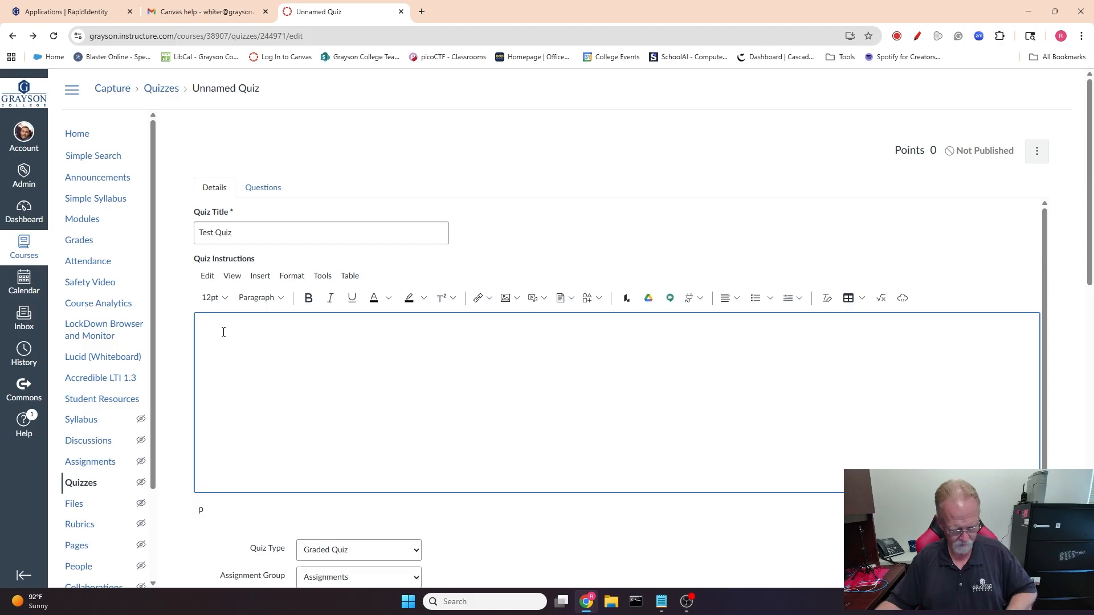
{"action": "key", "text": "ctrl+v"}
Make the line 'Download and install LockDown Browser from this link:' bold in the instructions.
{"action": "scroll", "coordinate": [352, 369], "scroll_direction": "up", "scroll_amount": 10}
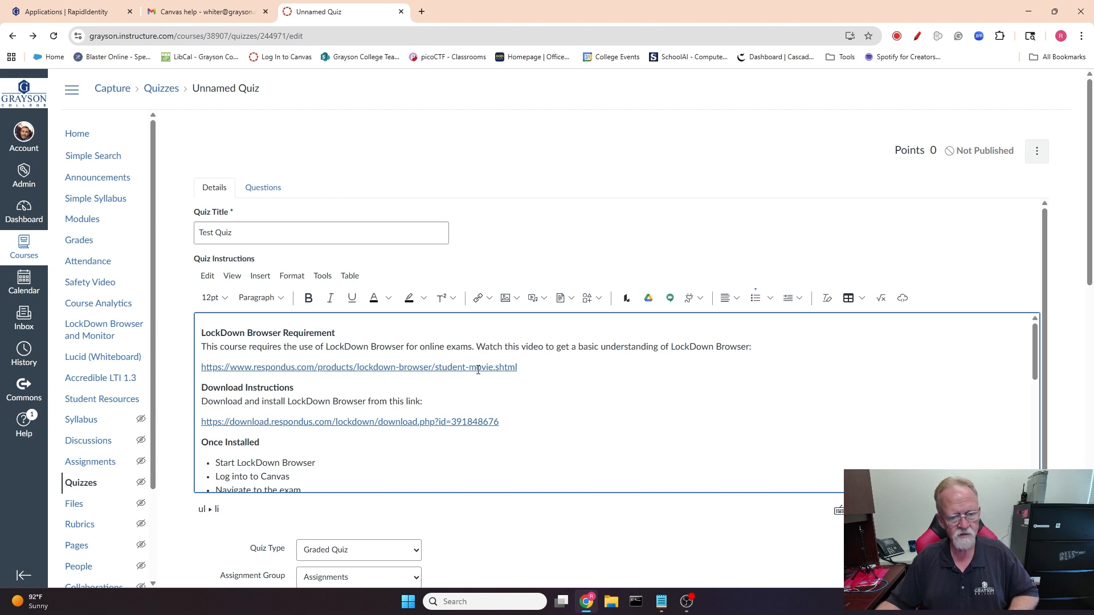
{"action": "scroll", "coordinate": [624, 371], "scroll_direction": "down", "scroll_amount": 2}
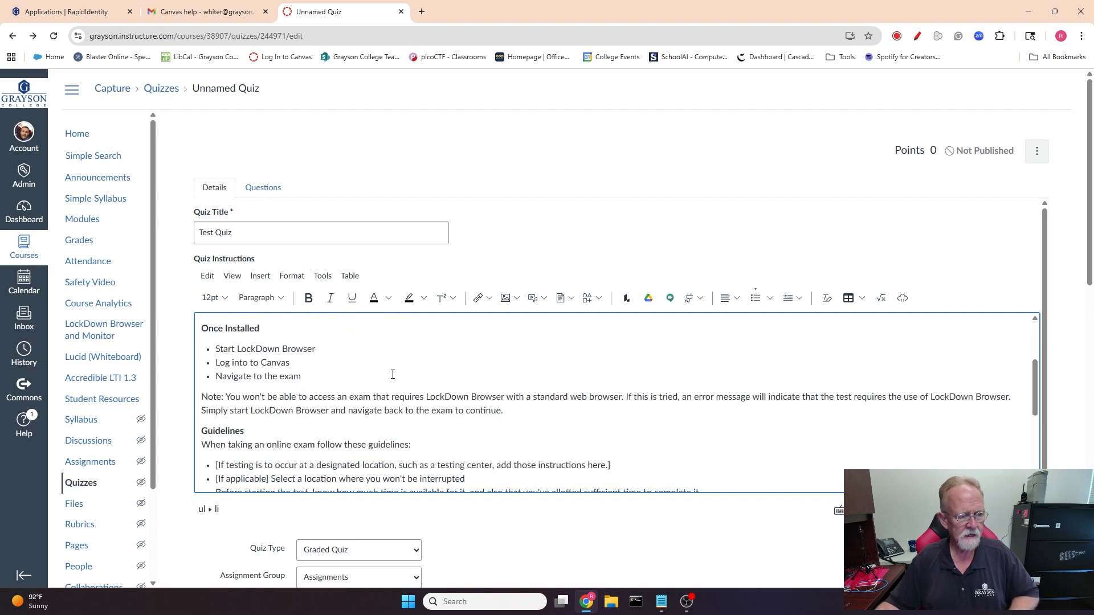
{"action": "scroll", "coordinate": [342, 370], "scroll_direction": "up", "scroll_amount": 1}
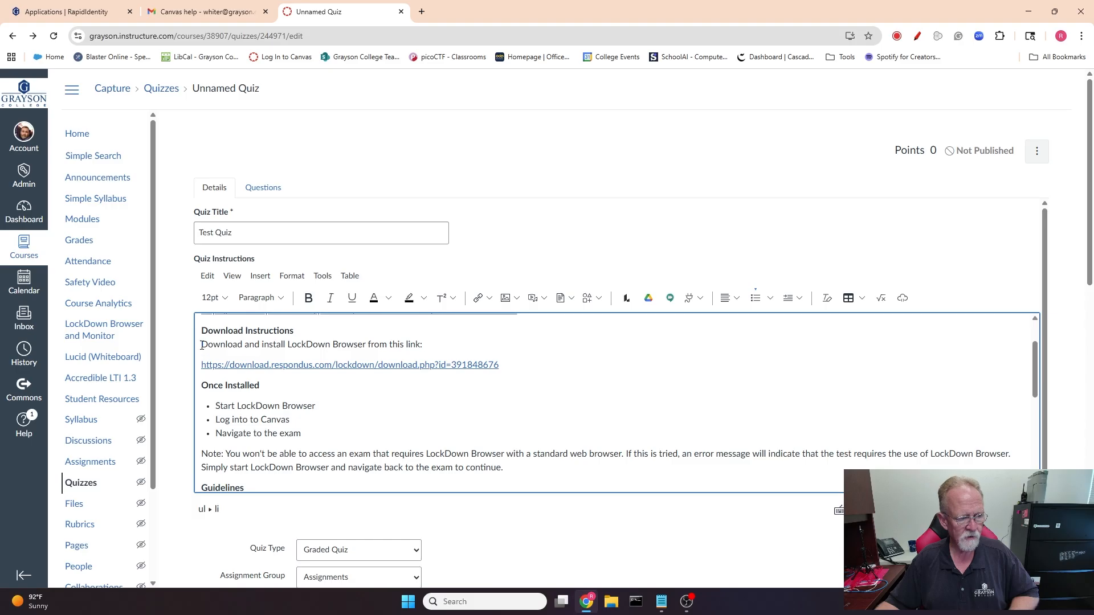
{"action": "left_click_drag", "start_coordinate": [201, 346], "coordinate": [442, 344]}
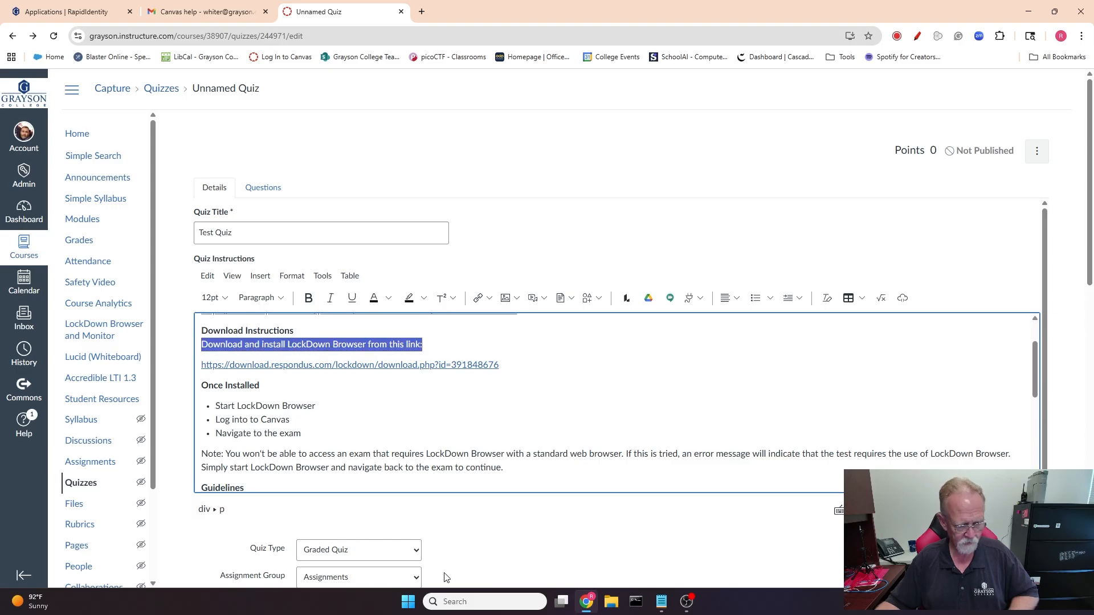
{"action": "left_click", "coordinate": [309, 298]}
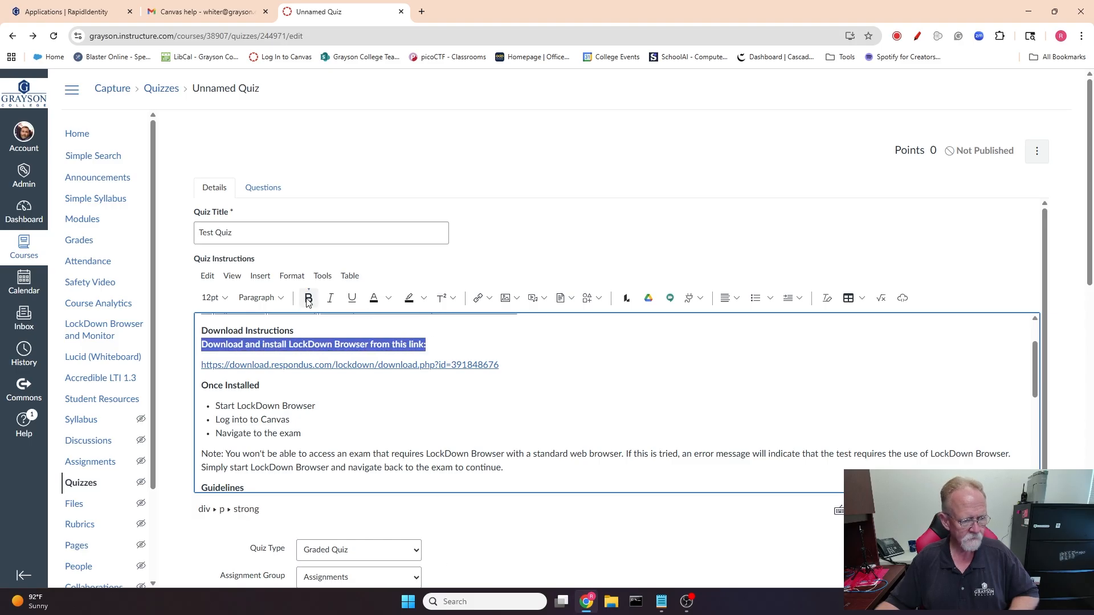
{"action": "left_click", "coordinate": [430, 347]}
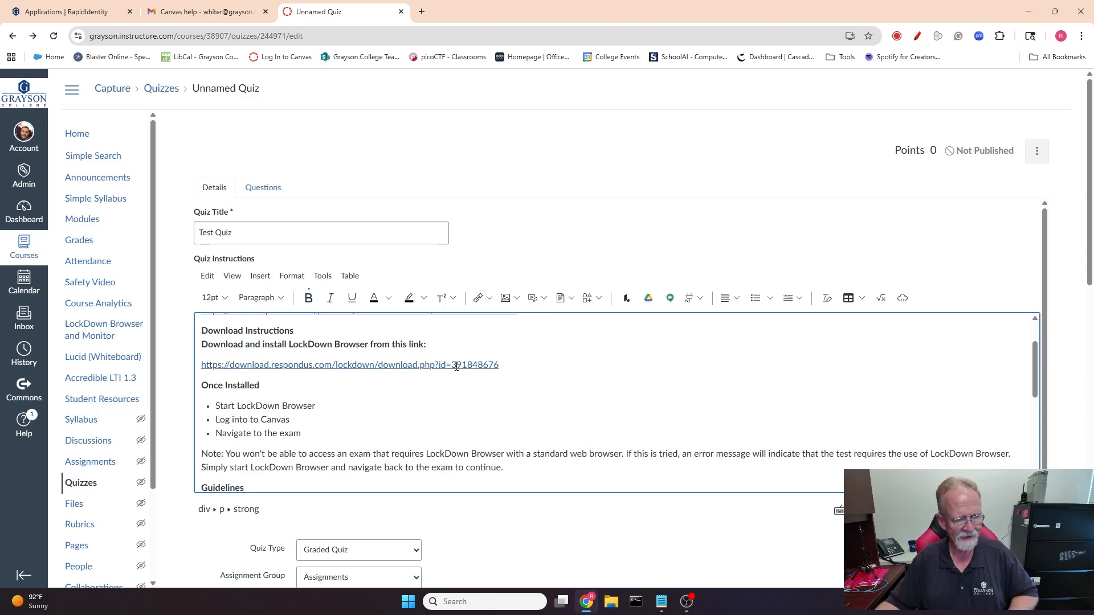
Insert a blank line above the Once Installed heading in the instructions.
{"action": "left_click", "coordinate": [510, 364]}
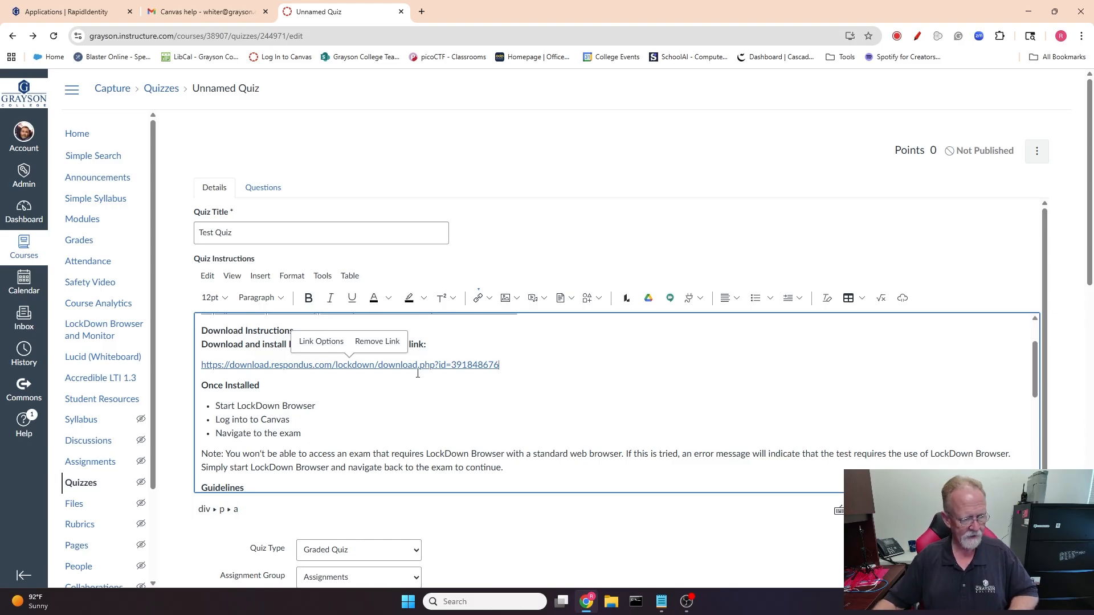
{"action": "left_click", "coordinate": [201, 386]}
{"action": "key", "text": "Return"}
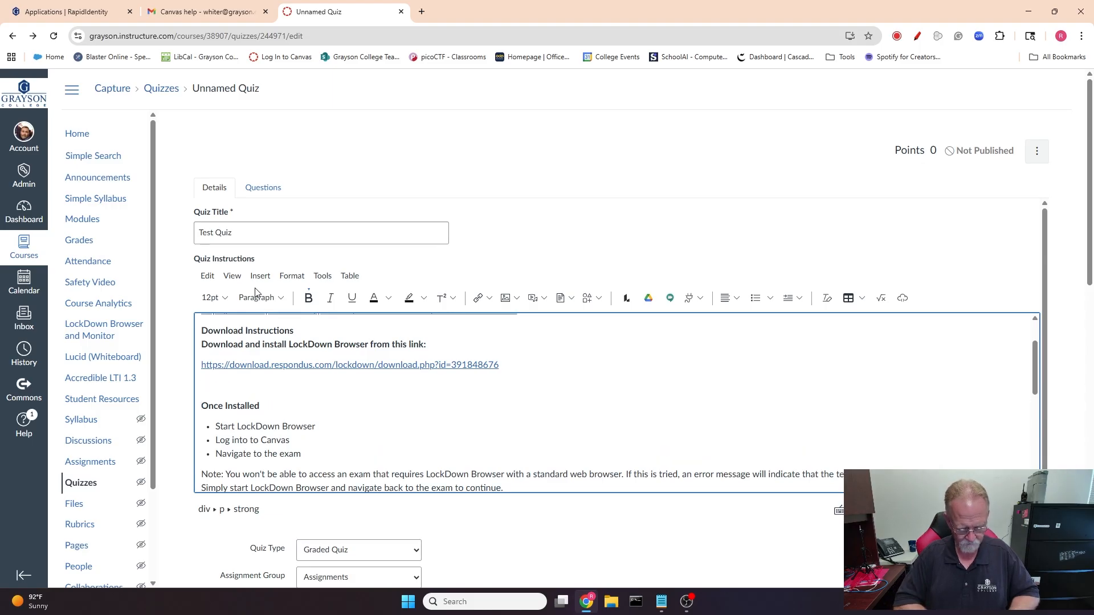
On the blank line below the download link, write 'Once you have downloaded the application you will need to install it and use it instead of Chrome to access your Canvas course.'.
{"action": "type", "text": "Once you have downlo"}
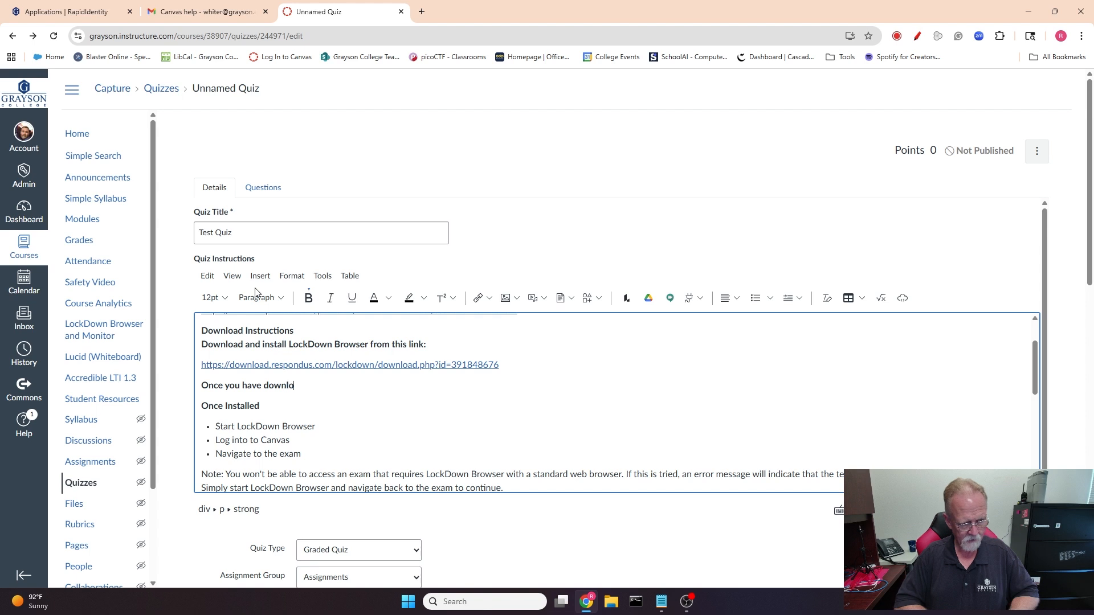
{"action": "type", "text": "ppl"}
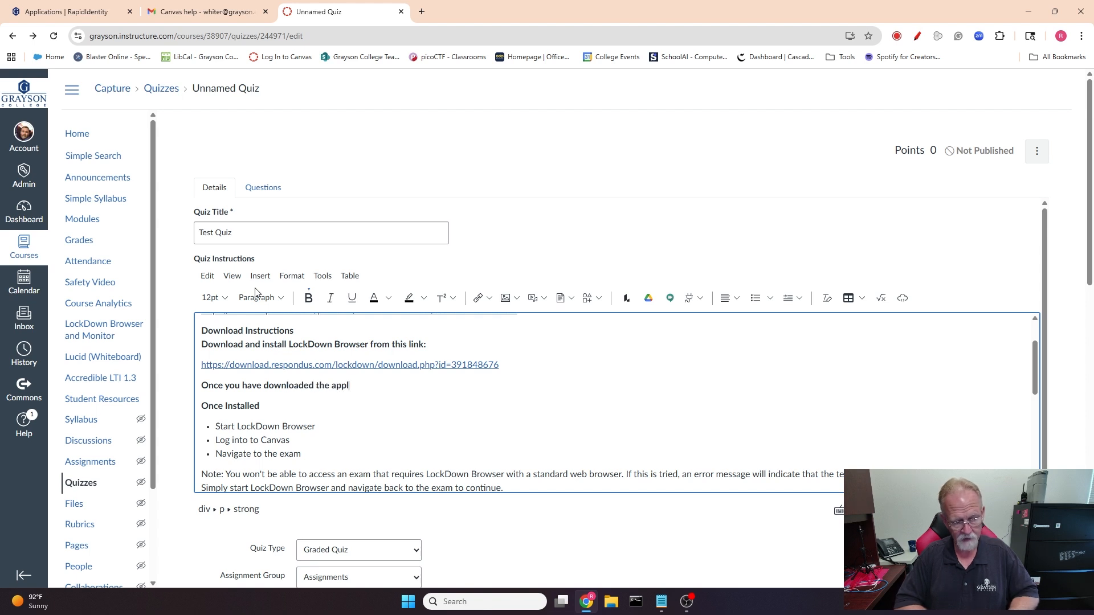
{"action": "type", "text": "ication you will n"}
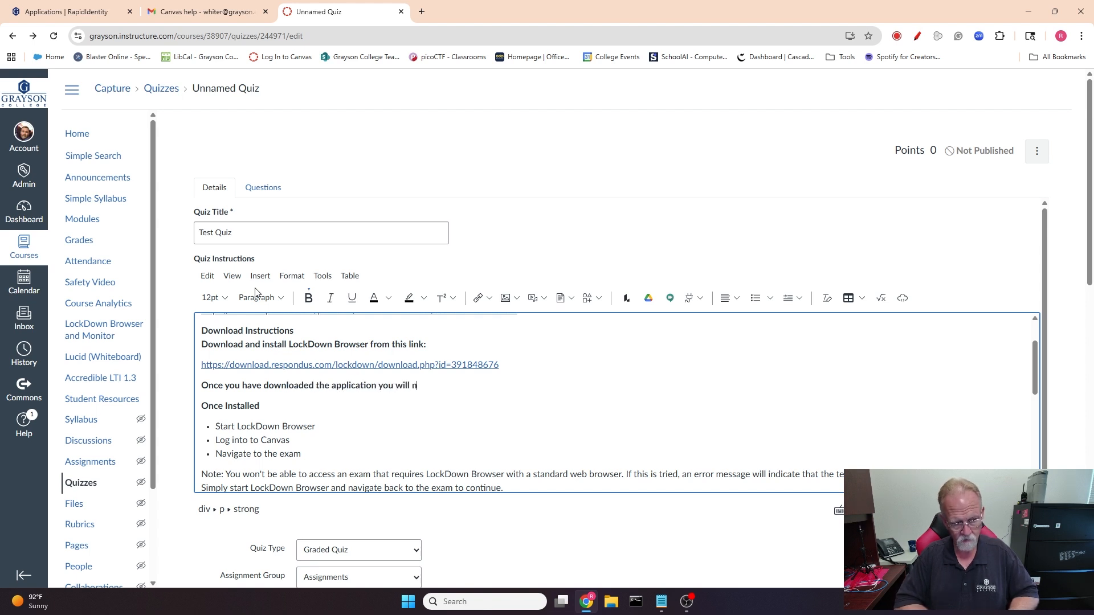
{"action": "type", "text": "eed to installed"}
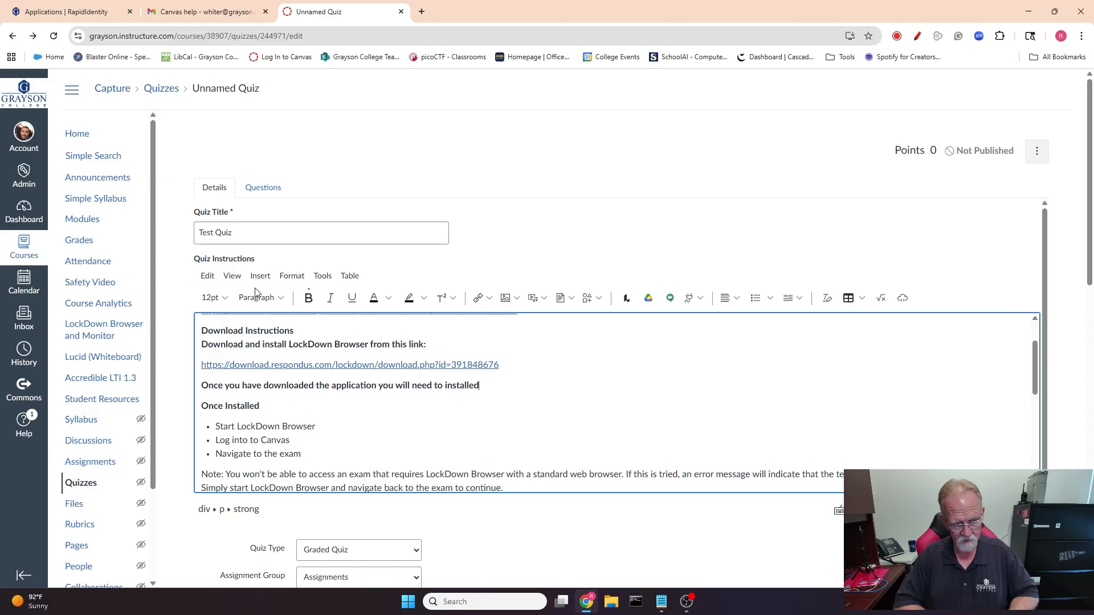
{"action": "key", "text": "BackSpace"}
{"action": "key", "text": "BackSpace"}
{"action": "type", "text": "it and u"}
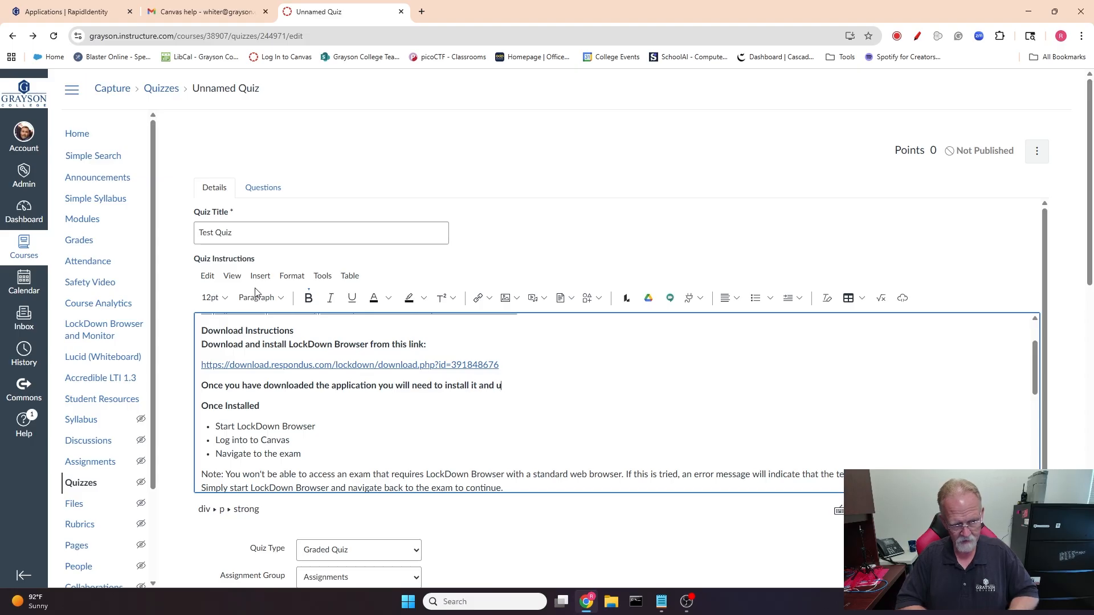
{"action": "type", "text": "se it instear"}
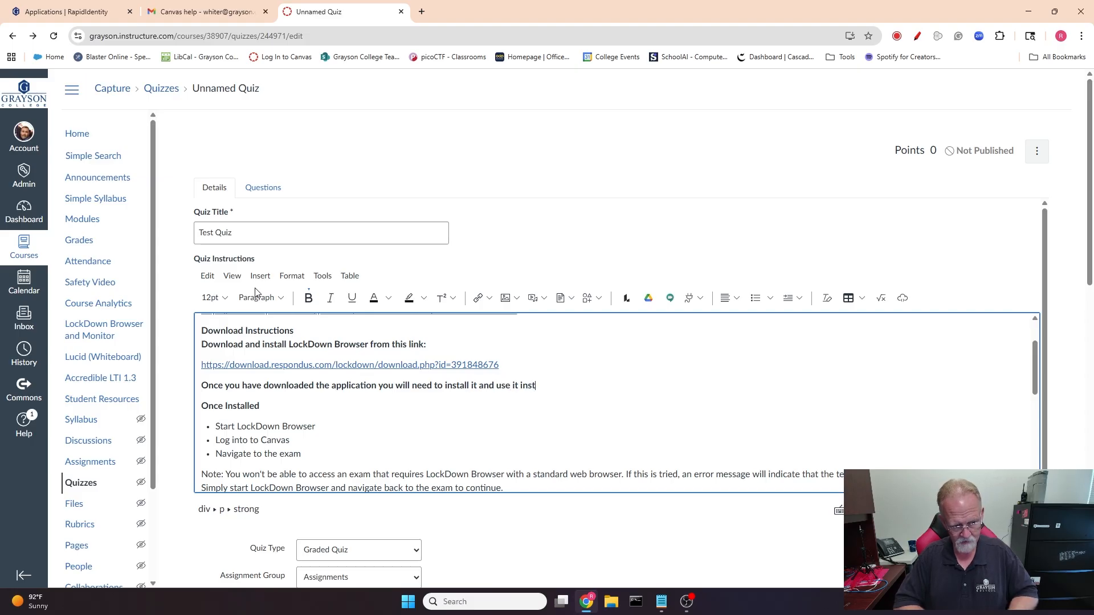
{"action": "key", "text": "BackSpace"}
{"action": "type", "text": "d of Chrome to "}
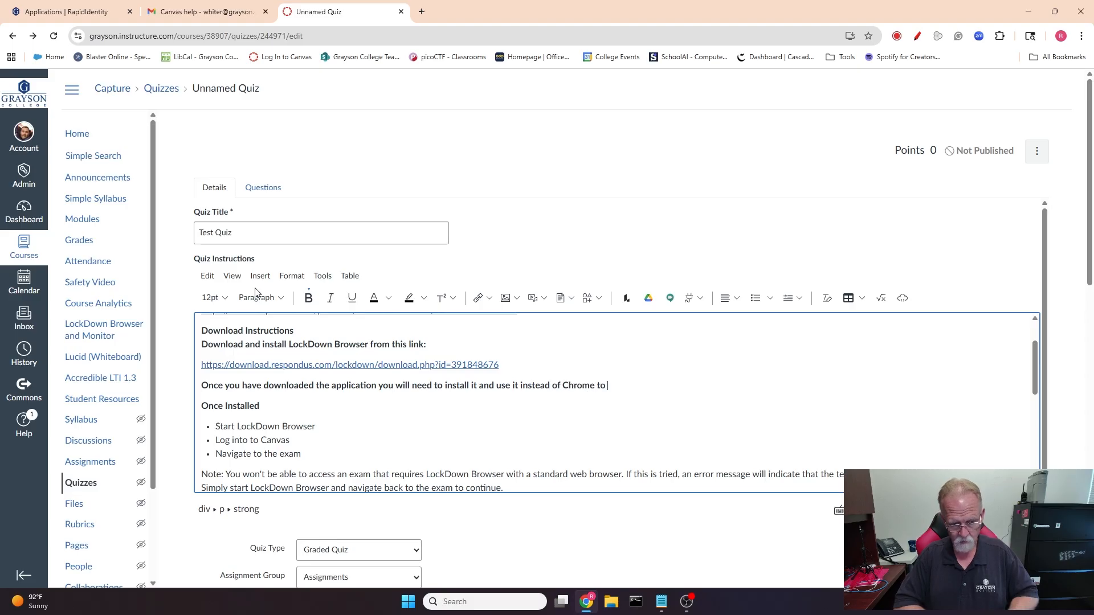
{"action": "type", "text": "access you"}
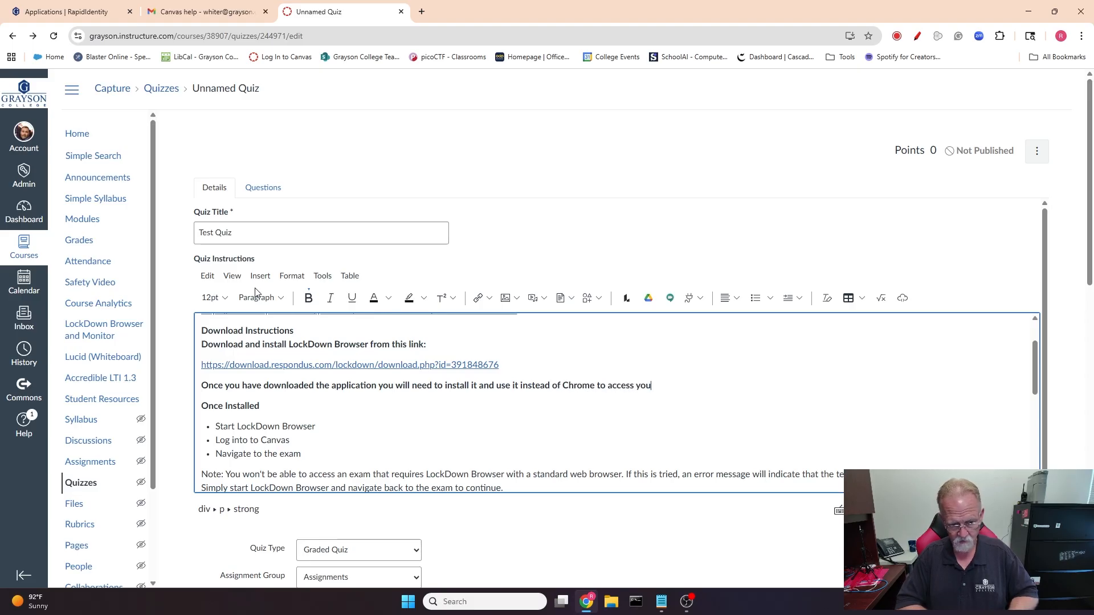
{"action": "type", "text": "r "}
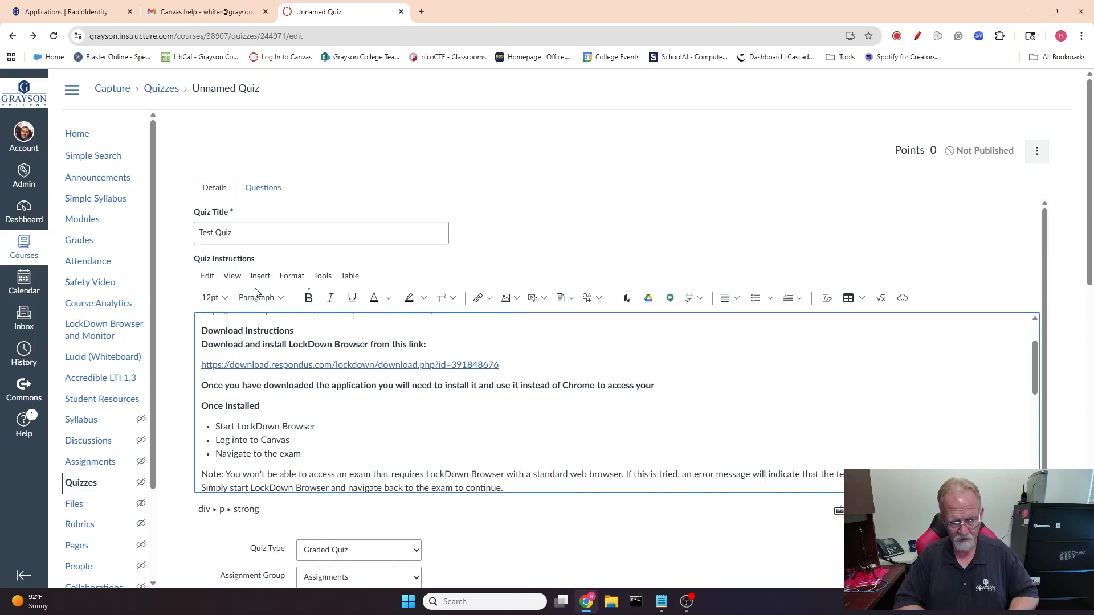
{"action": "type", "text": "Canvas"}
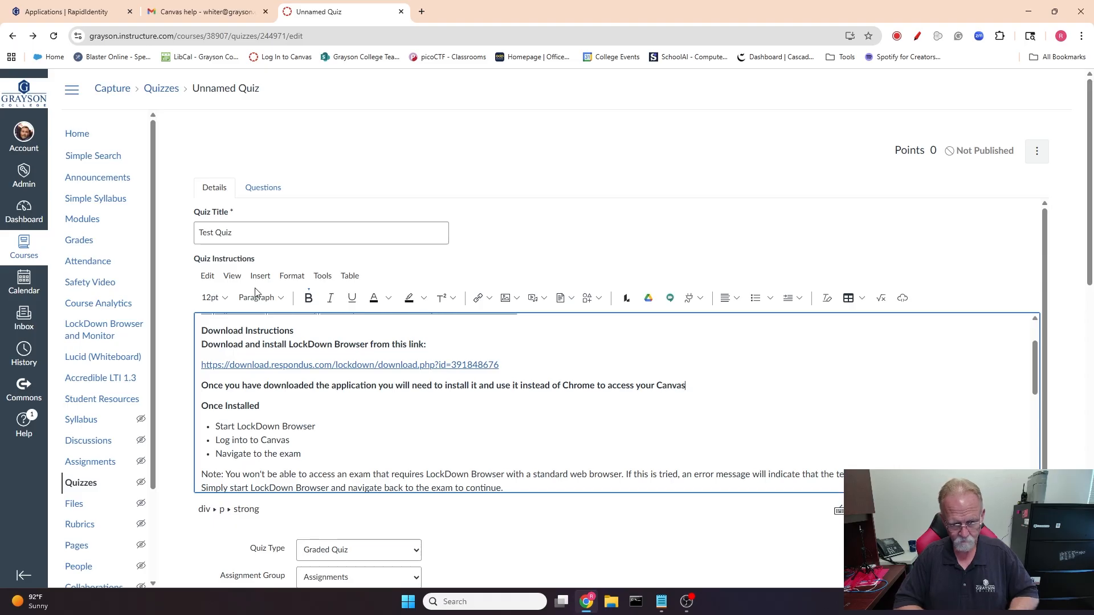
{"action": "type", "text": " course."}
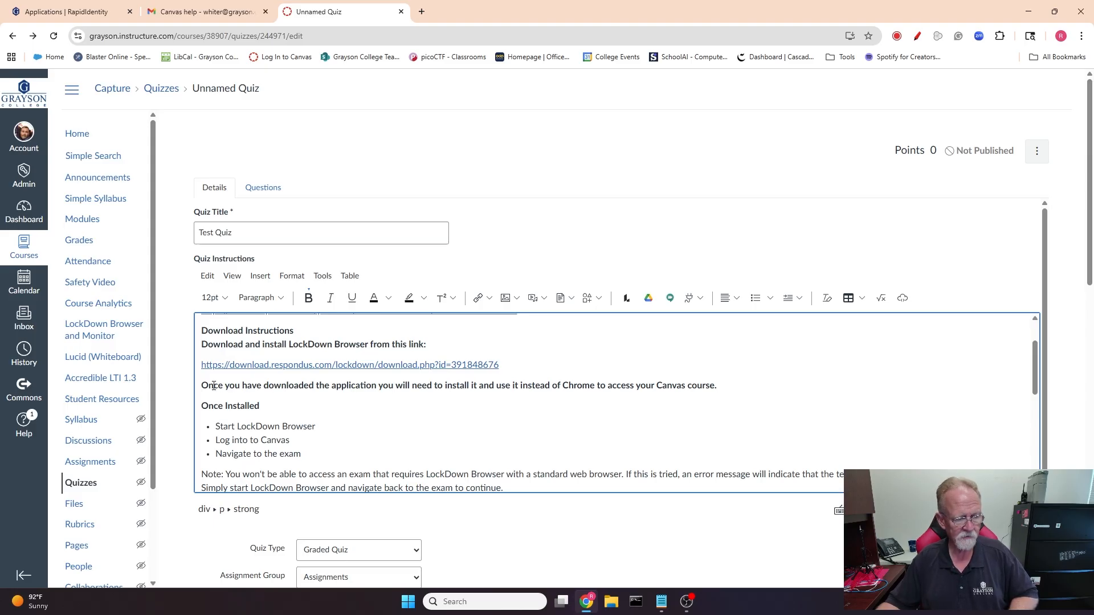
Make 'support.respondus.com' bold in the last Getting Help bullet of the instructions.
{"action": "scroll", "coordinate": [307, 385], "scroll_direction": "down", "scroll_amount": 1}
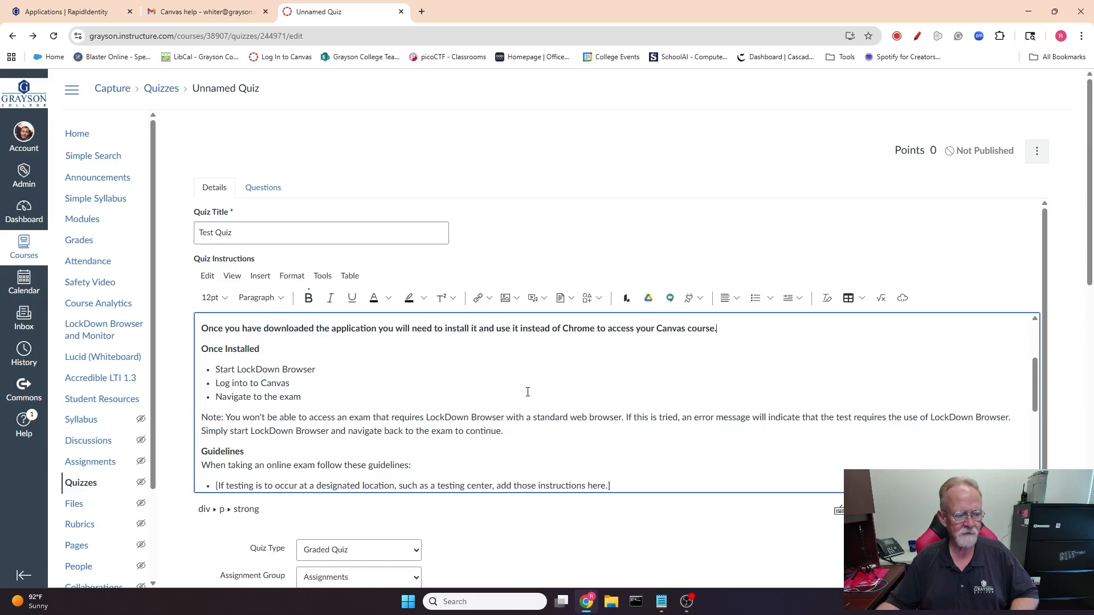
{"action": "scroll", "coordinate": [475, 367], "scroll_direction": "down", "scroll_amount": 2}
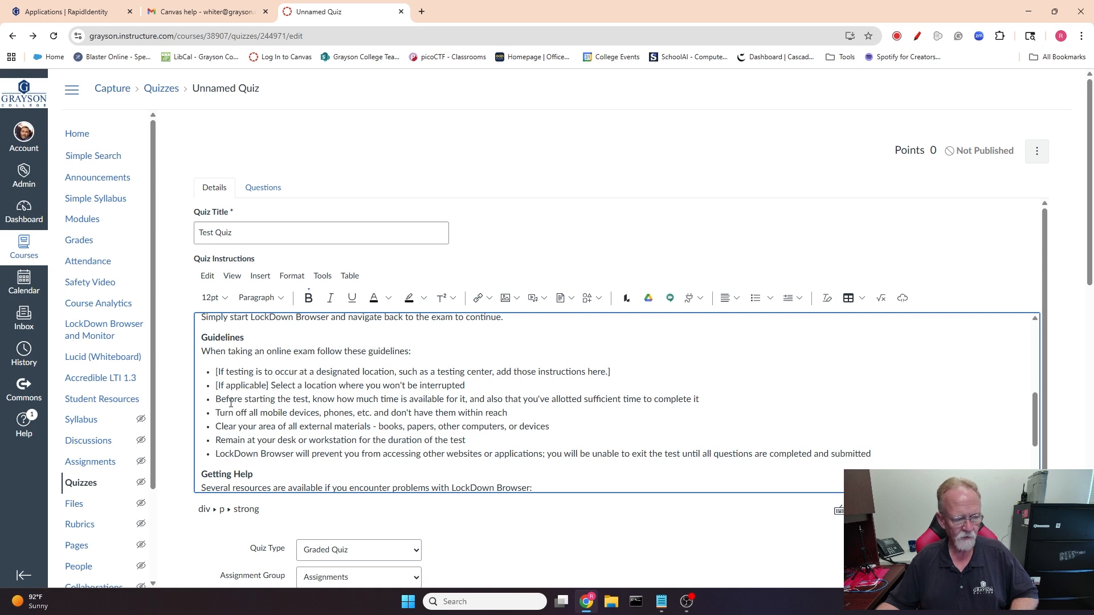
{"action": "scroll", "coordinate": [294, 400], "scroll_direction": "down", "scroll_amount": 2}
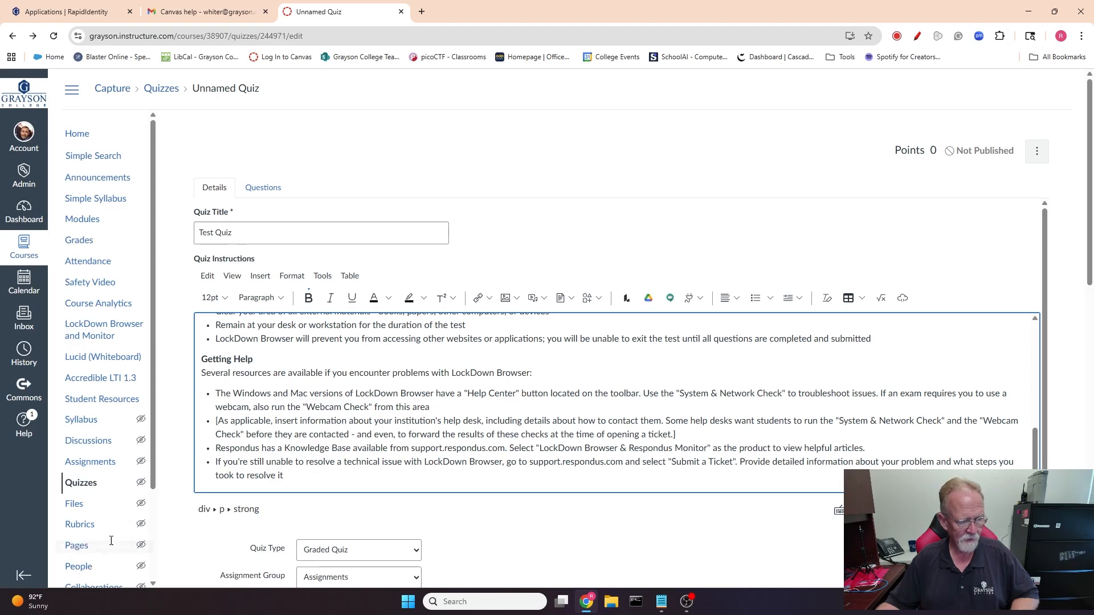
{"action": "scroll", "coordinate": [237, 434], "scroll_direction": "down", "scroll_amount": 1}
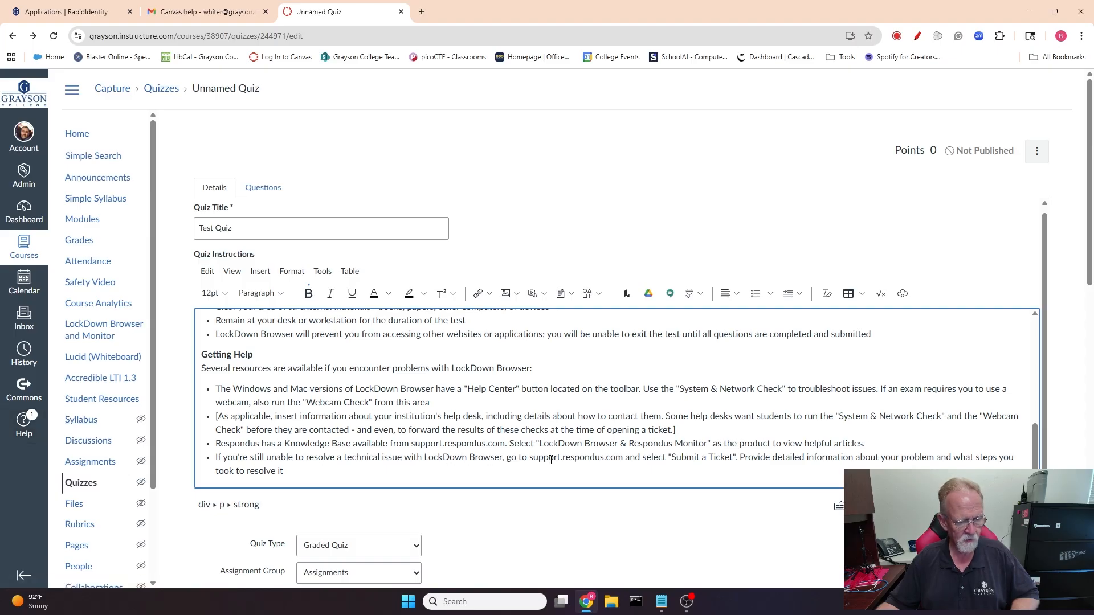
{"action": "left_click_drag", "start_coordinate": [530, 457], "coordinate": [623, 457]}
{"action": "left_click", "coordinate": [309, 293]}
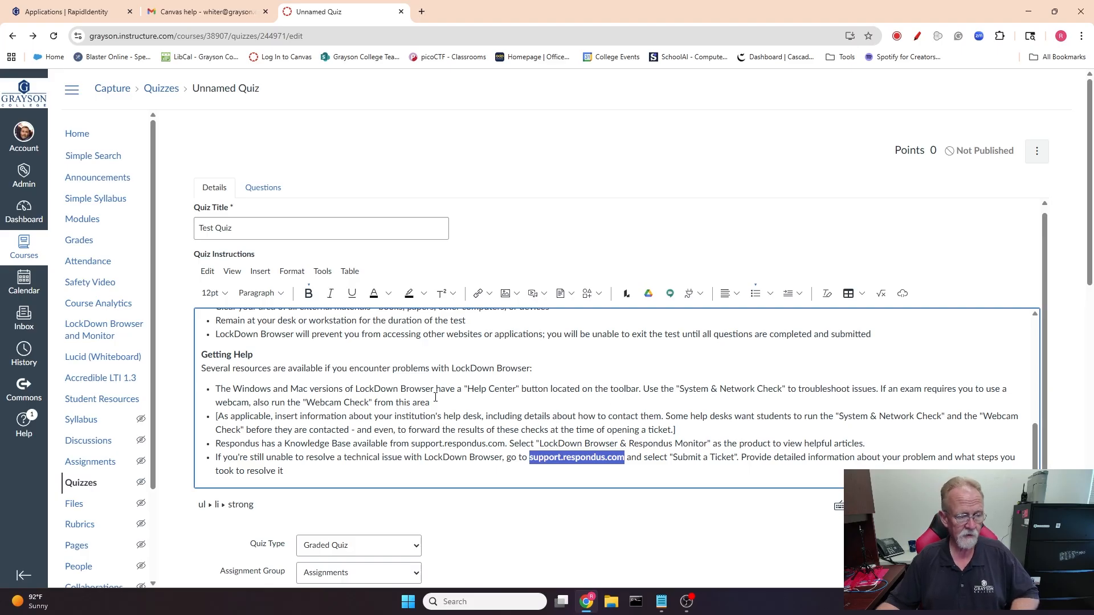
Add a new paragraph 'Instructions for the quiz.' at the end of the quiz instructions.
{"action": "scroll", "coordinate": [436, 397], "scroll_direction": "up", "scroll_amount": 8}
{"action": "scroll", "coordinate": [436, 399], "scroll_direction": "down", "scroll_amount": 8}
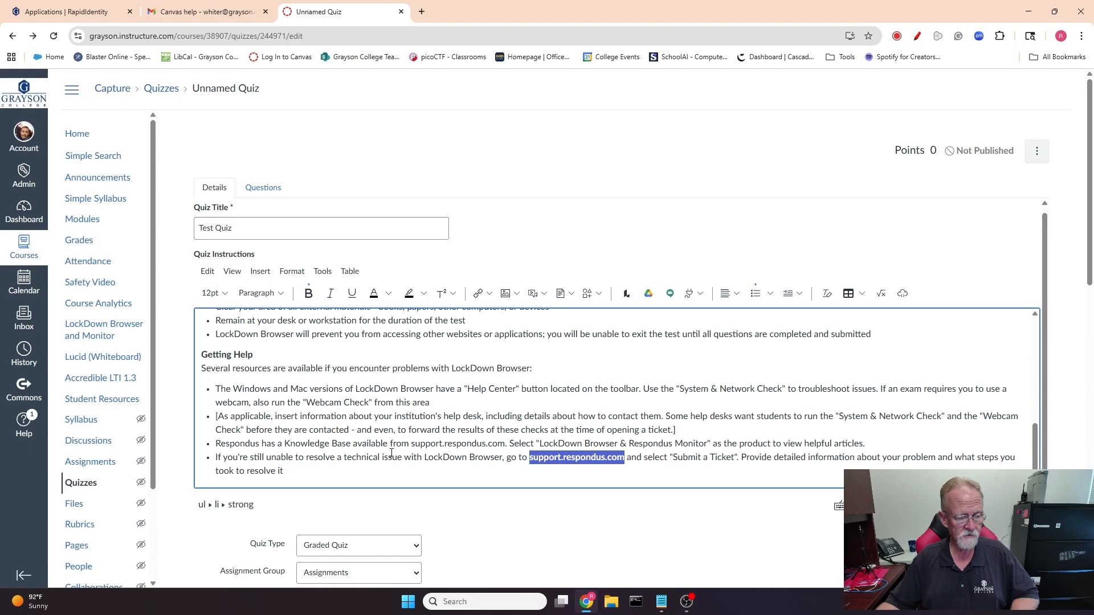
{"action": "left_click", "coordinate": [297, 480]}
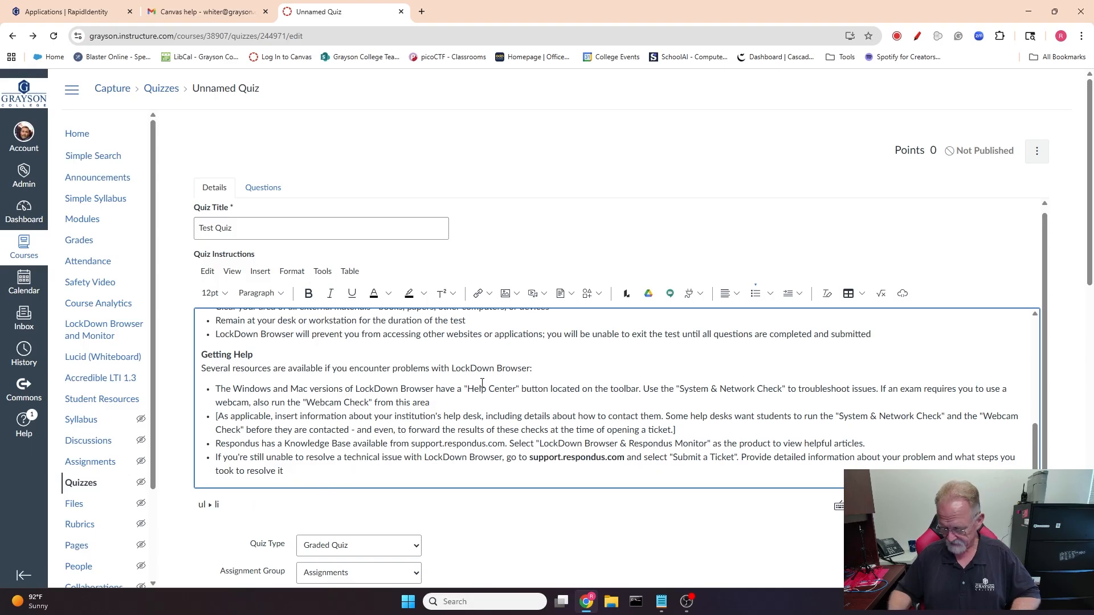
{"action": "key", "text": "Return"}
{"action": "key", "text": "Return"}
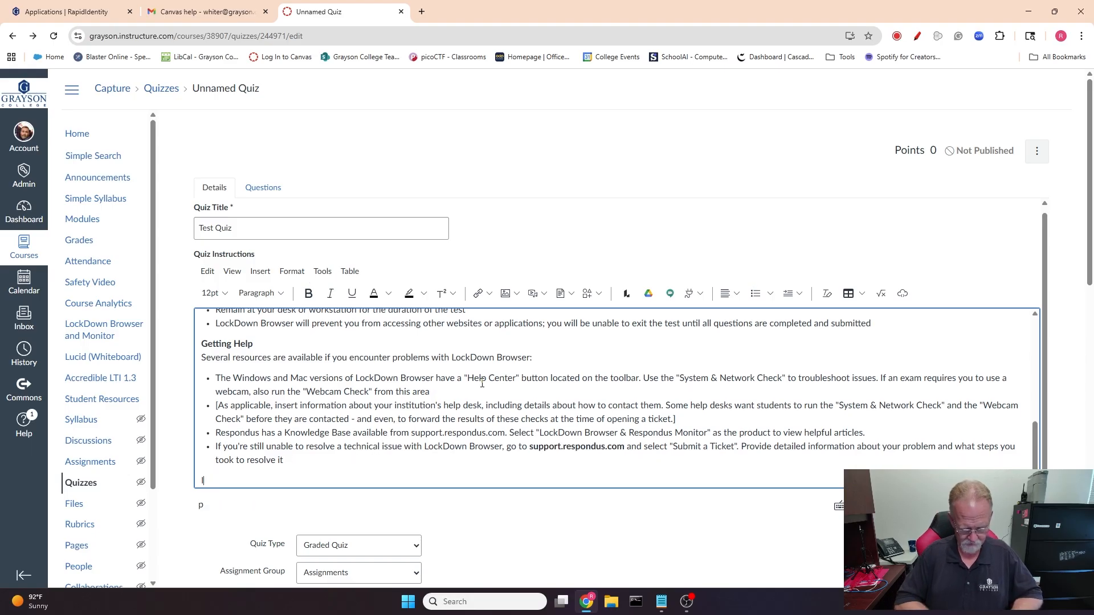
{"action": "type", "text": "Instructoins"}
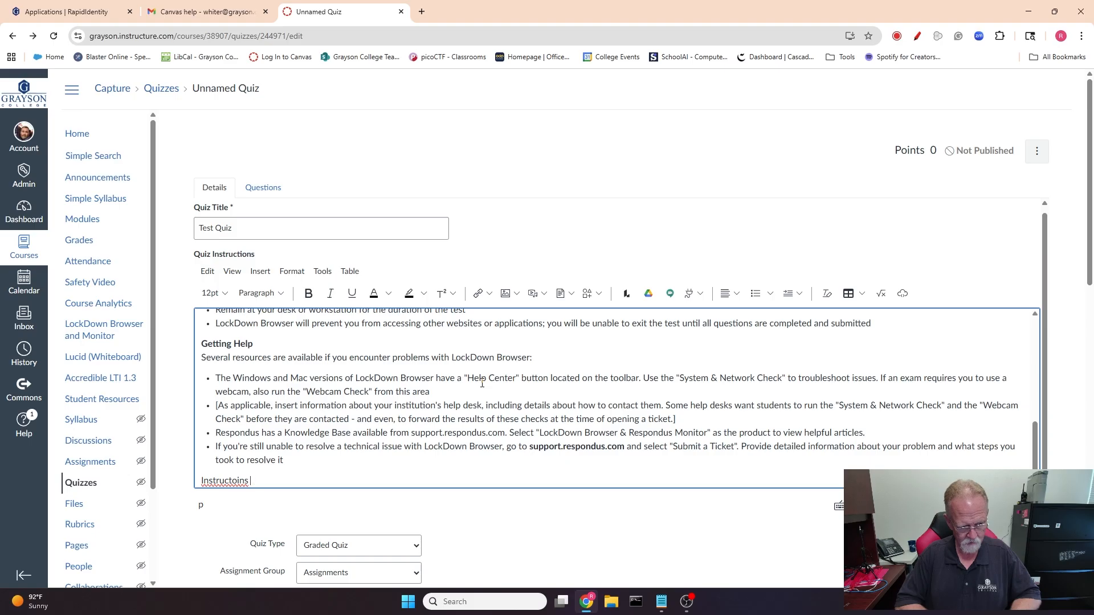
{"action": "key", "text": "BackSpace"}
{"action": "key", "text": "BackSpace"}
{"action": "key", "text": "BackSpace"}
{"action": "type", "text": "ions for the quiz"}
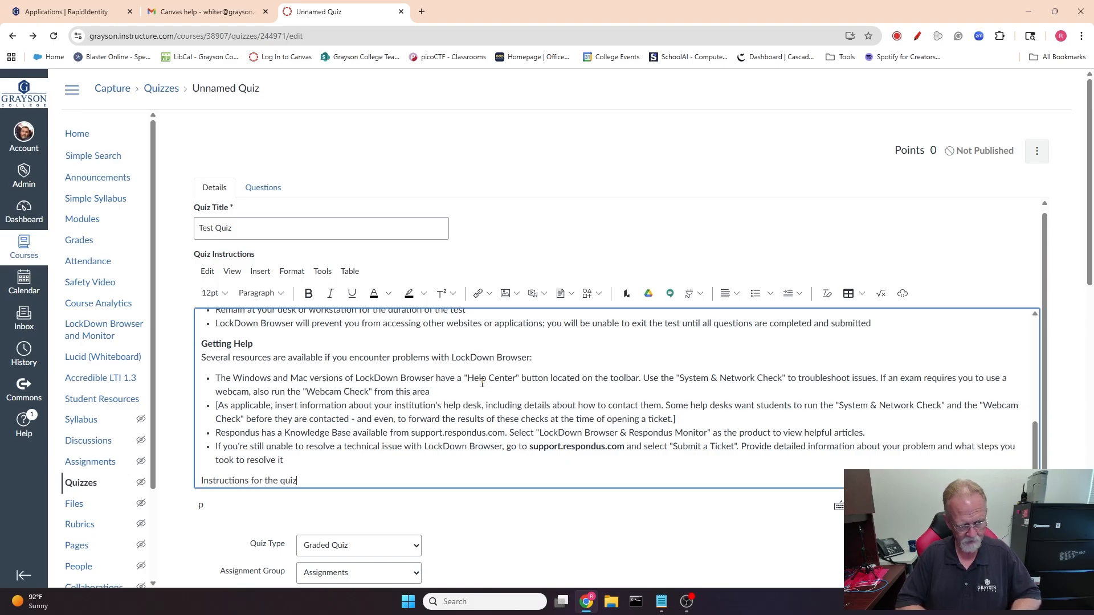
{"action": "type", "text": "."}
Add a line below it reading 'Select the correct answer for each of the following questions.'.
{"action": "key", "text": "Return"}
{"action": "type", "text": "Selec"}
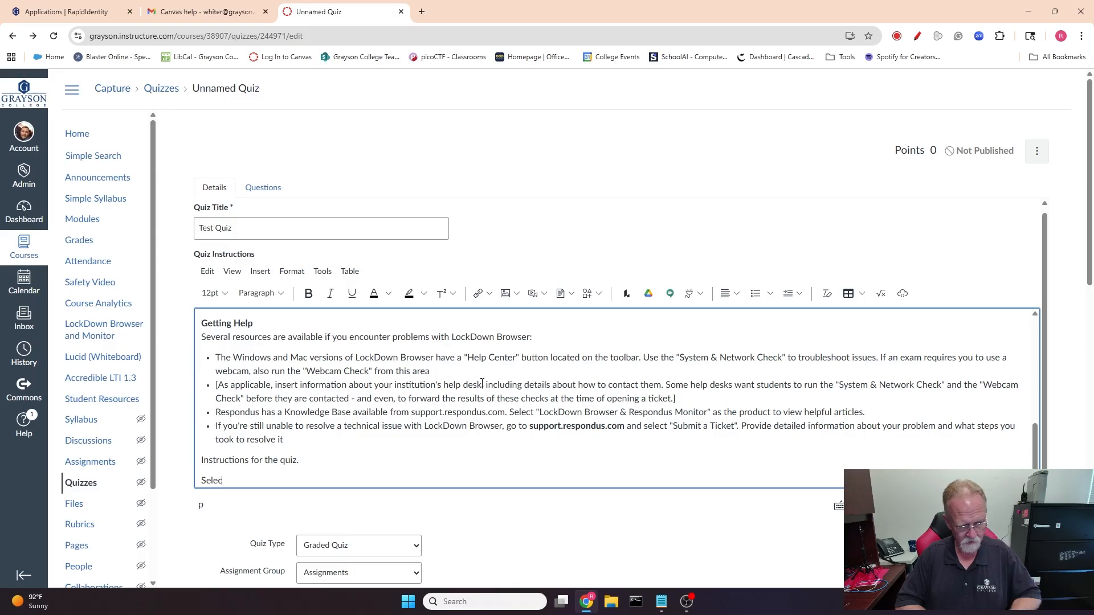
{"action": "type", "text": "t the correct"}
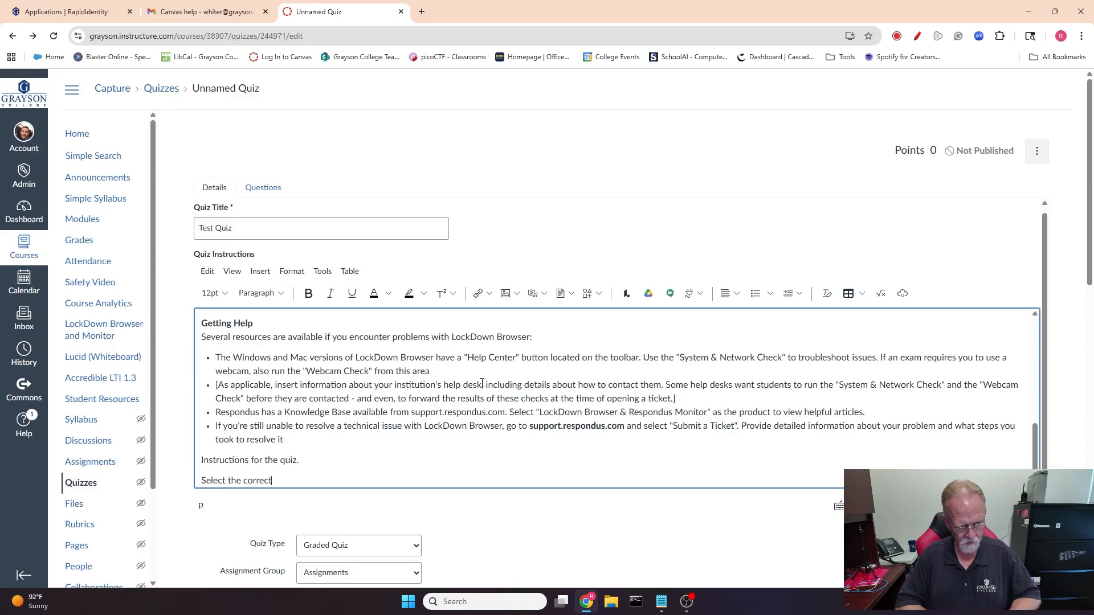
{"action": "type", "text": " answer"}
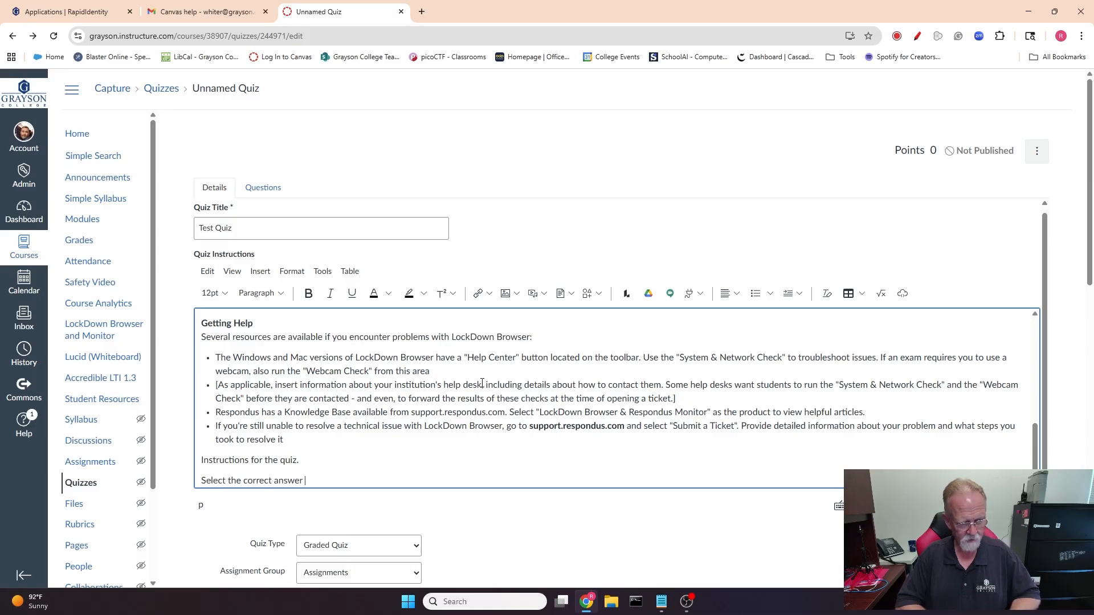
{"action": "type", "text": " for each of the fol"}
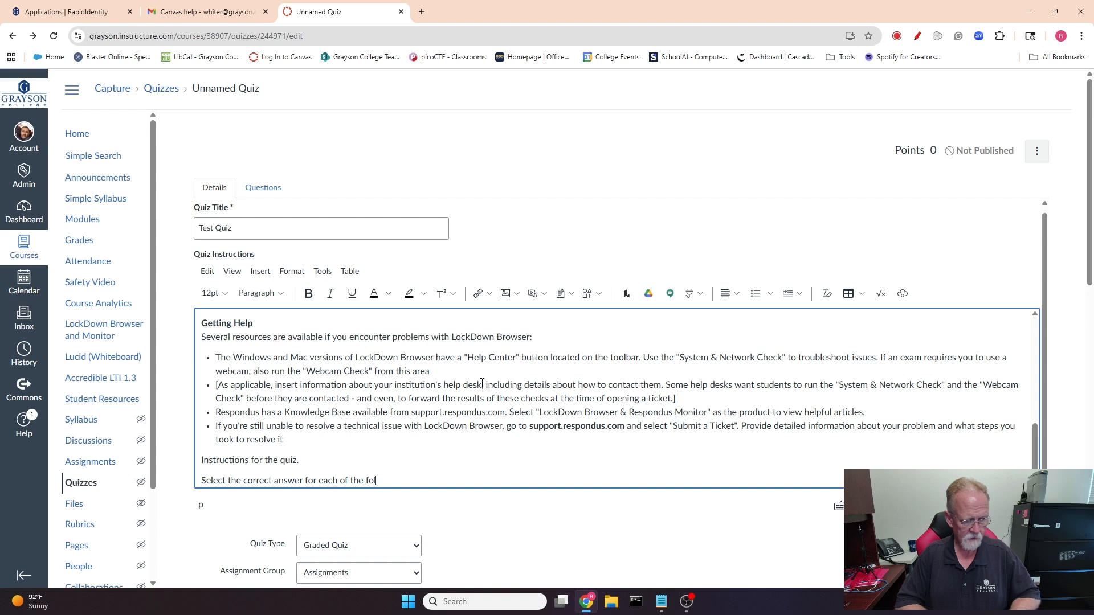
{"action": "type", "text": "lowing que"}
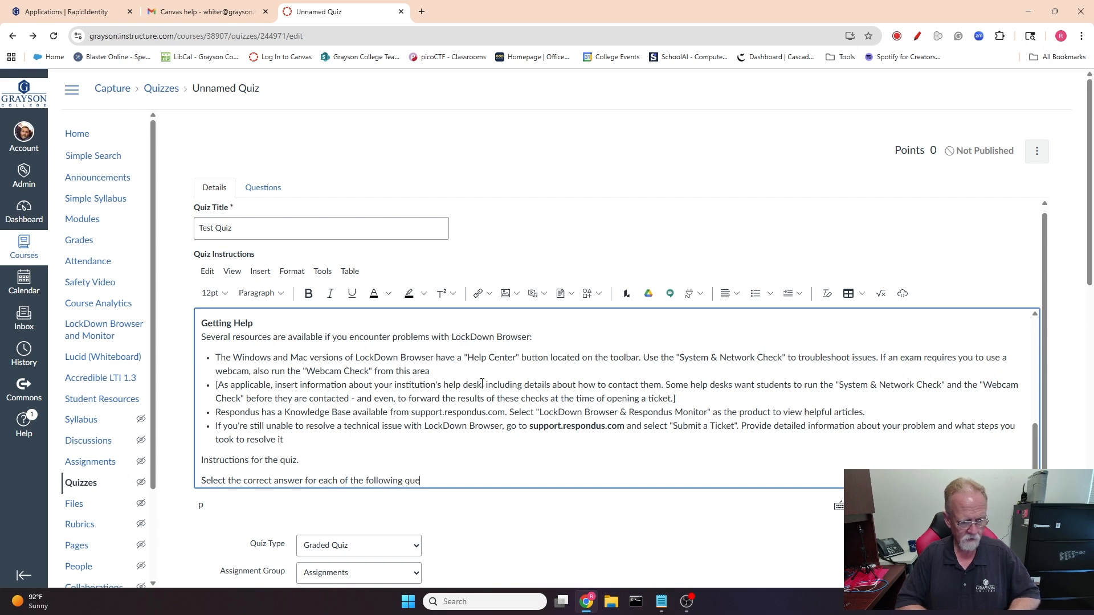
{"action": "type", "text": "stin"}
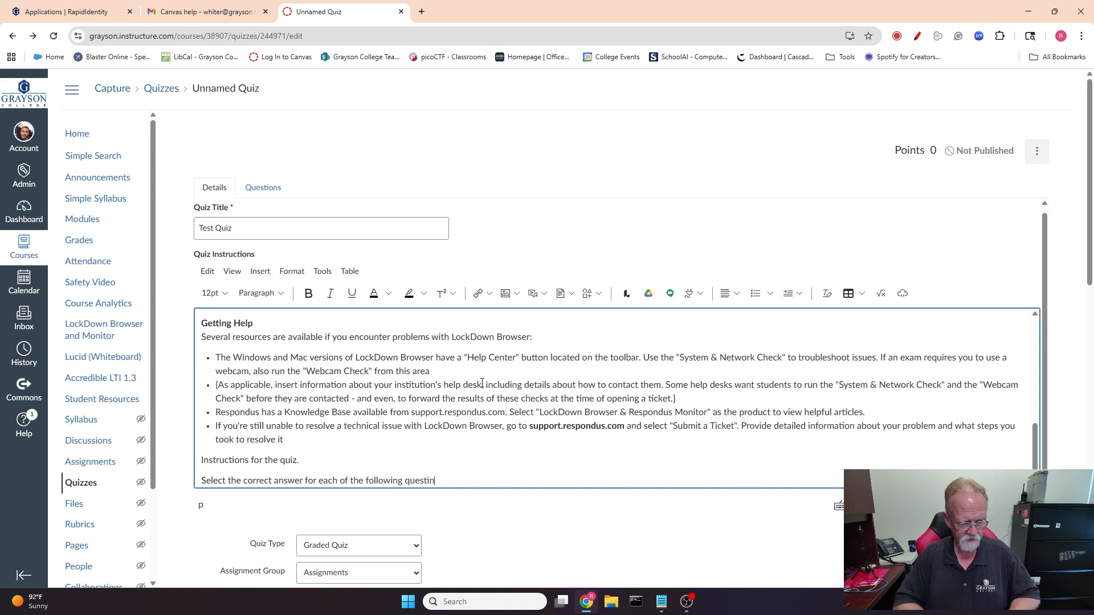
{"action": "key", "text": "BackSpace"}
{"action": "type", "text": "ons."}
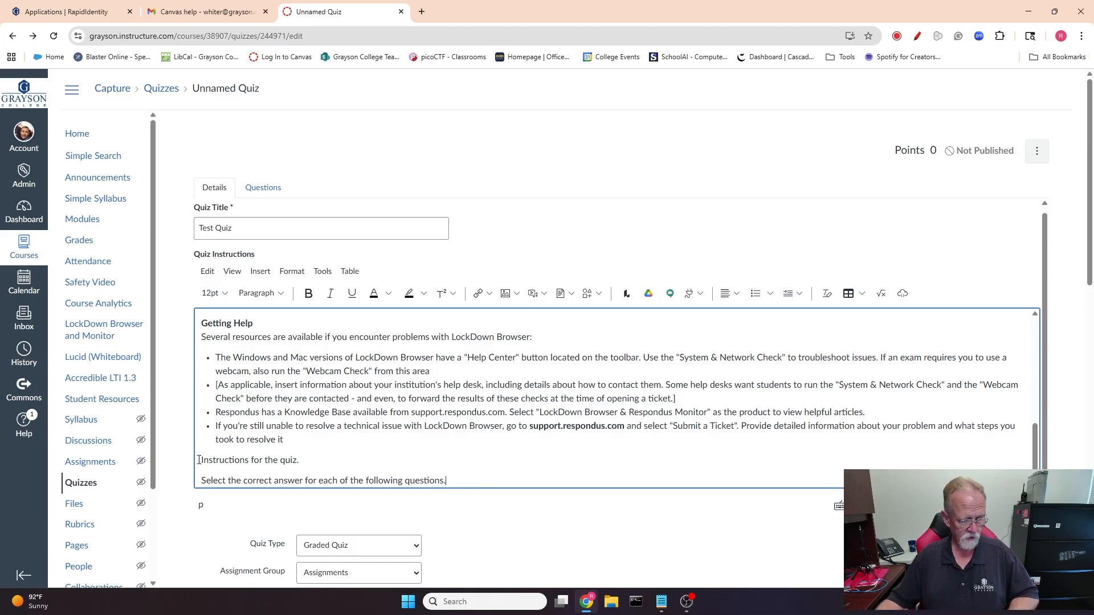
Make the two new quiz instruction lines bold.
{"action": "left_click_drag", "start_coordinate": [199, 460], "coordinate": [498, 479]}
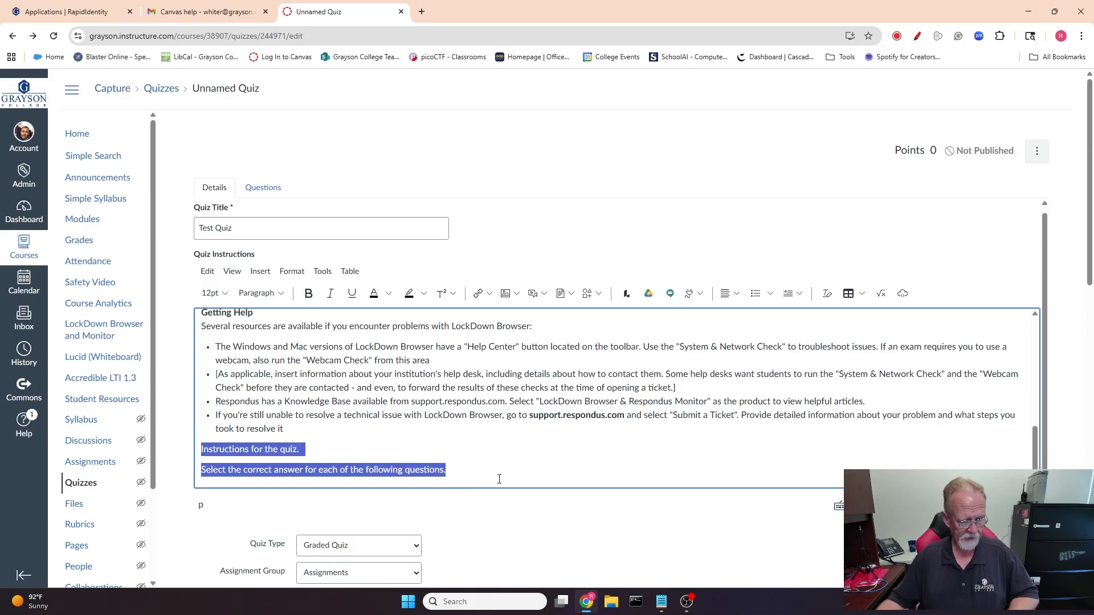
{"action": "left_click", "coordinate": [309, 293]}
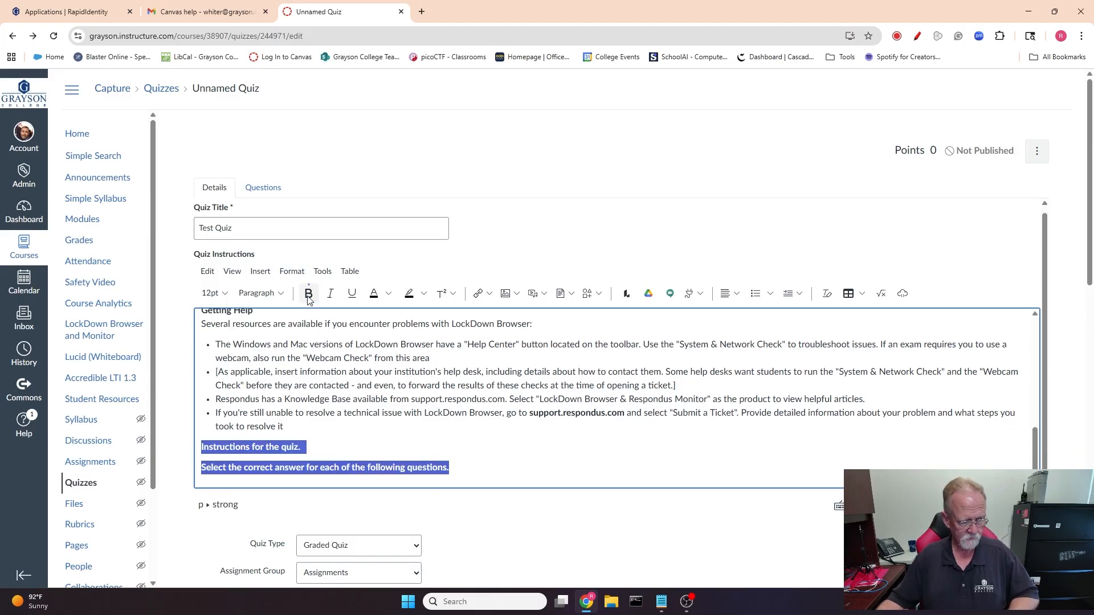
{"action": "left_click", "coordinate": [525, 469]}
Set the quiz's Assignment Group to Quizzes.
{"action": "scroll", "coordinate": [518, 457], "scroll_direction": "down", "scroll_amount": 4}
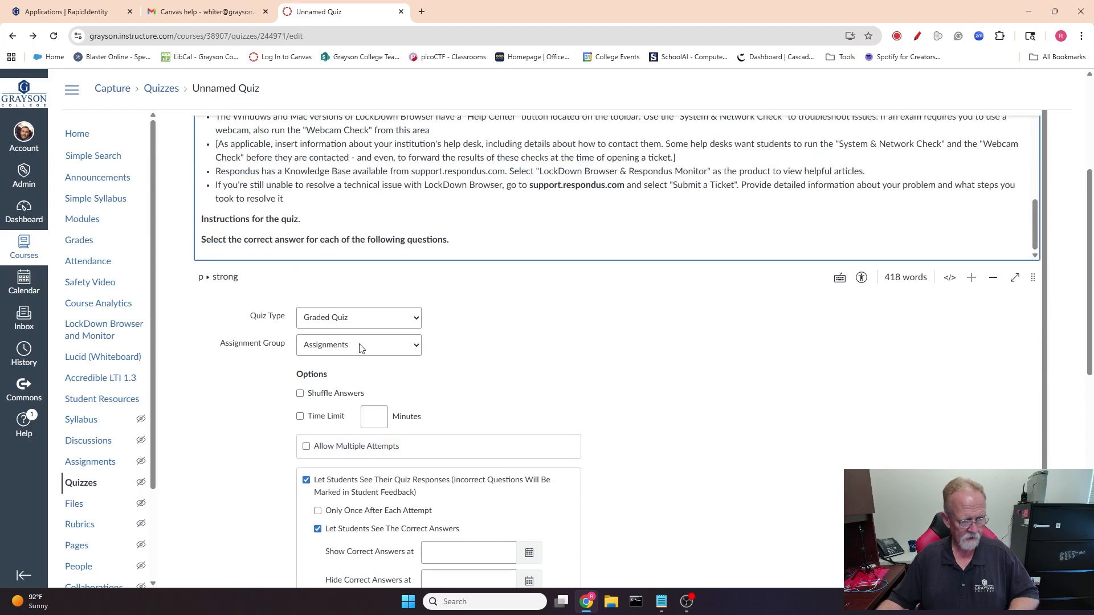
{"action": "left_click", "coordinate": [360, 348]}
{"action": "left_click", "coordinate": [342, 377]}
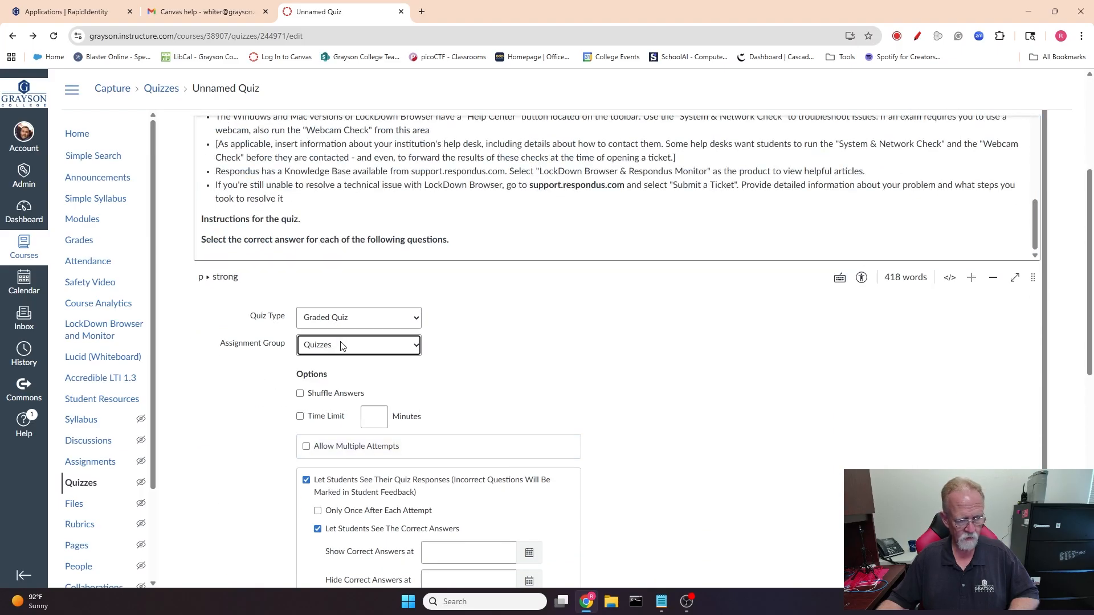
Select Graded Quiz as the quiz type.
{"action": "left_click", "coordinate": [367, 317]}
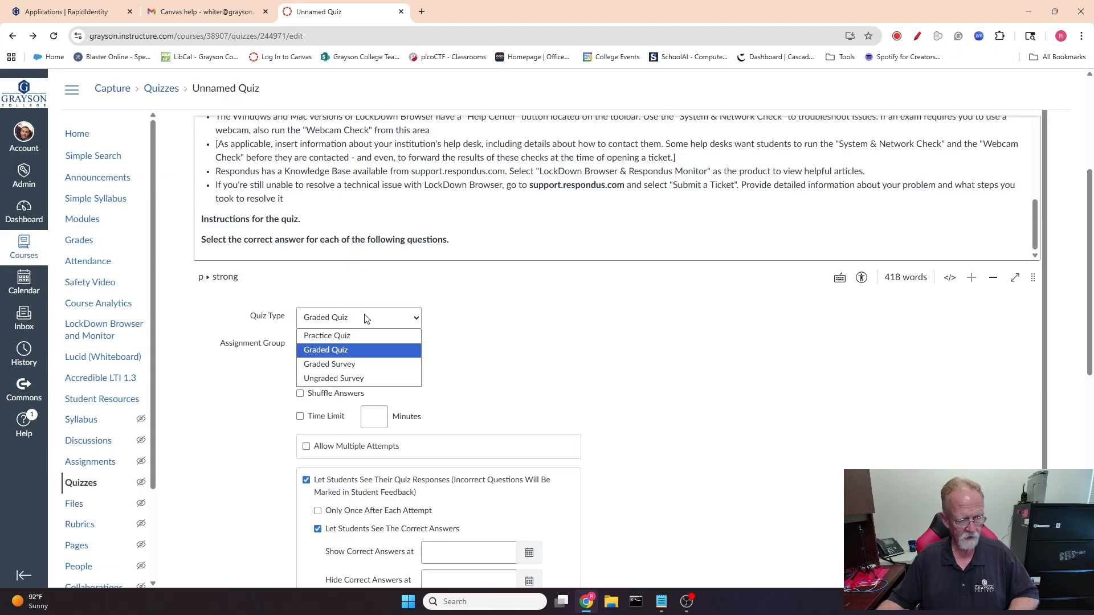
{"action": "left_click", "coordinate": [349, 350]}
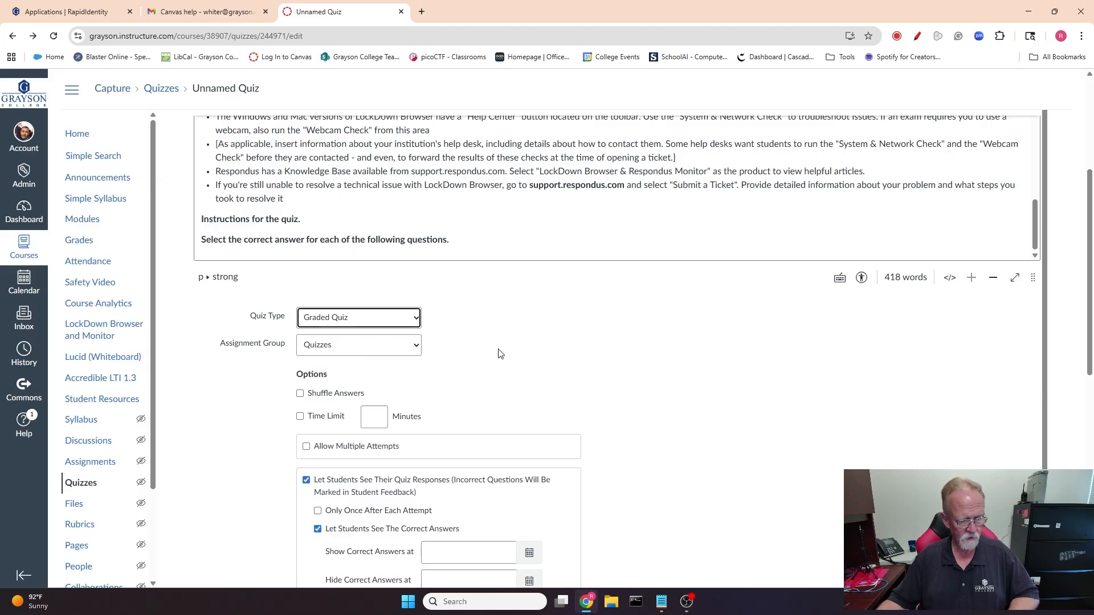
{"action": "scroll", "coordinate": [535, 363], "scroll_direction": "down", "scroll_amount": 1}
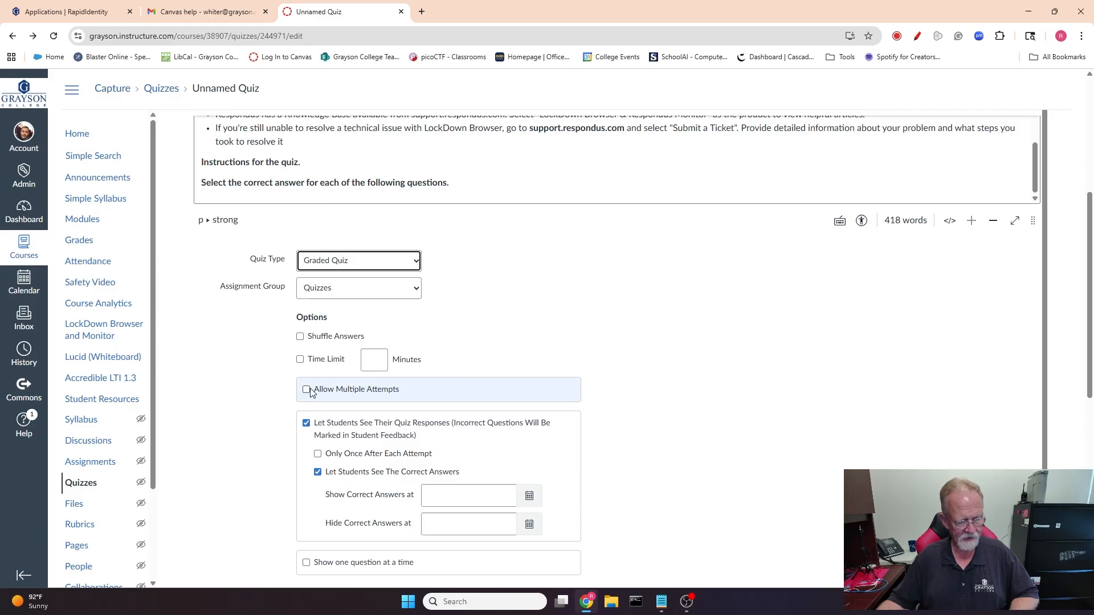
Set the quiz's due date to Aug 22, 2025 and save the quiz.
{"action": "scroll", "coordinate": [545, 388], "scroll_direction": "down", "scroll_amount": 3}
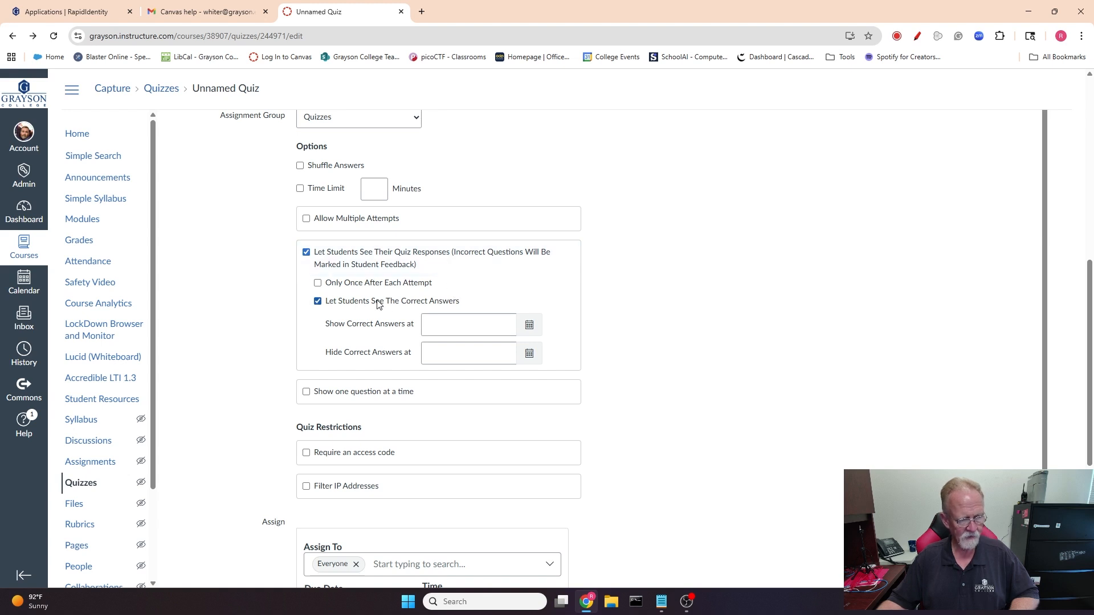
{"action": "scroll", "coordinate": [709, 443], "scroll_direction": "down", "scroll_amount": 3}
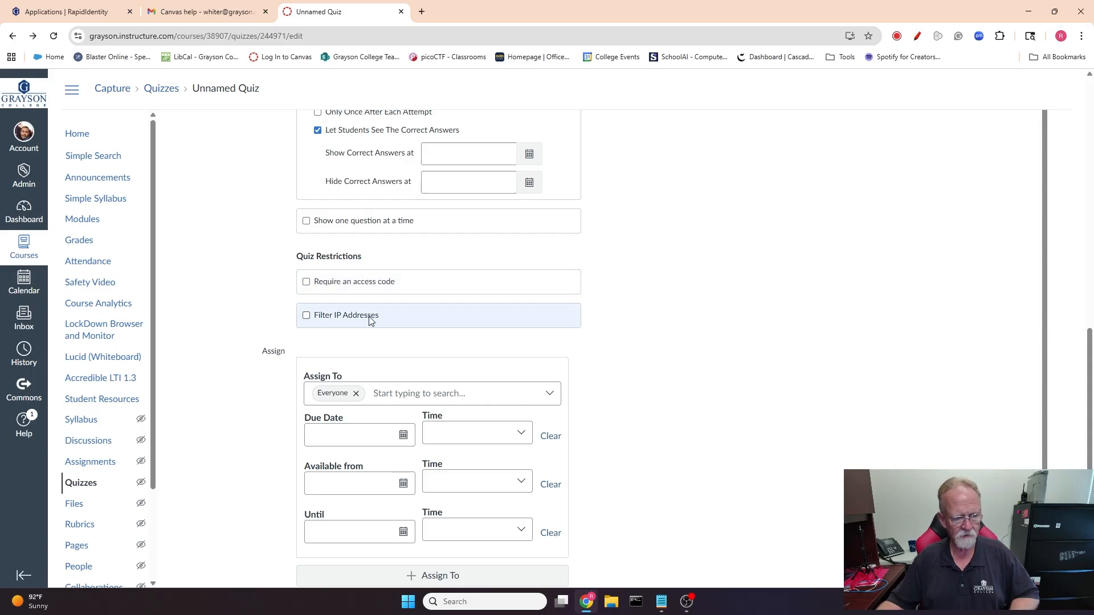
{"action": "scroll", "coordinate": [659, 311], "scroll_direction": "down", "scroll_amount": 2}
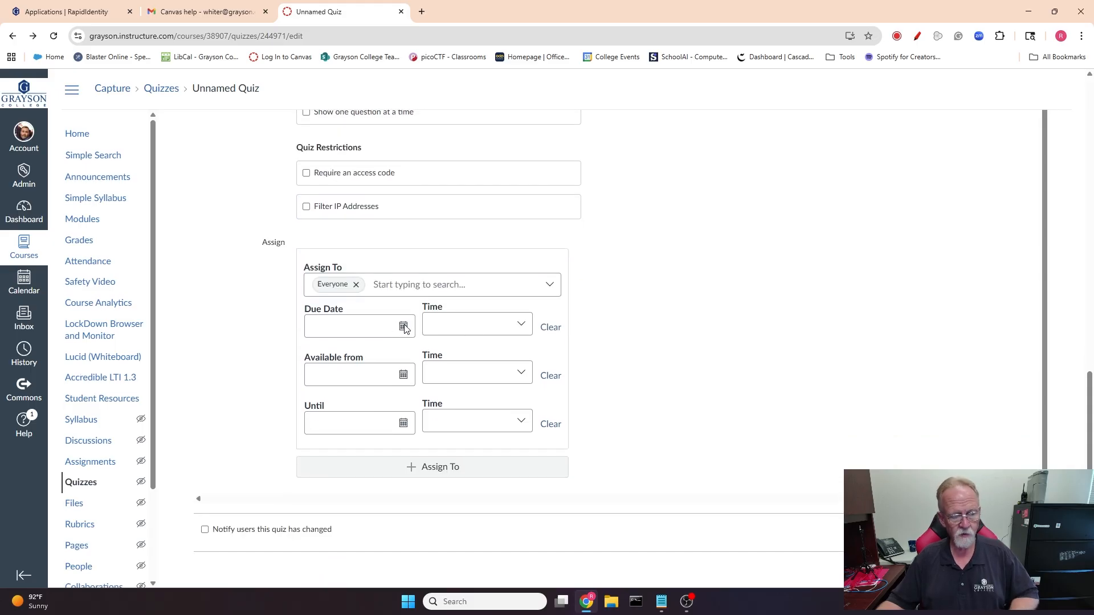
{"action": "left_click", "coordinate": [403, 326]}
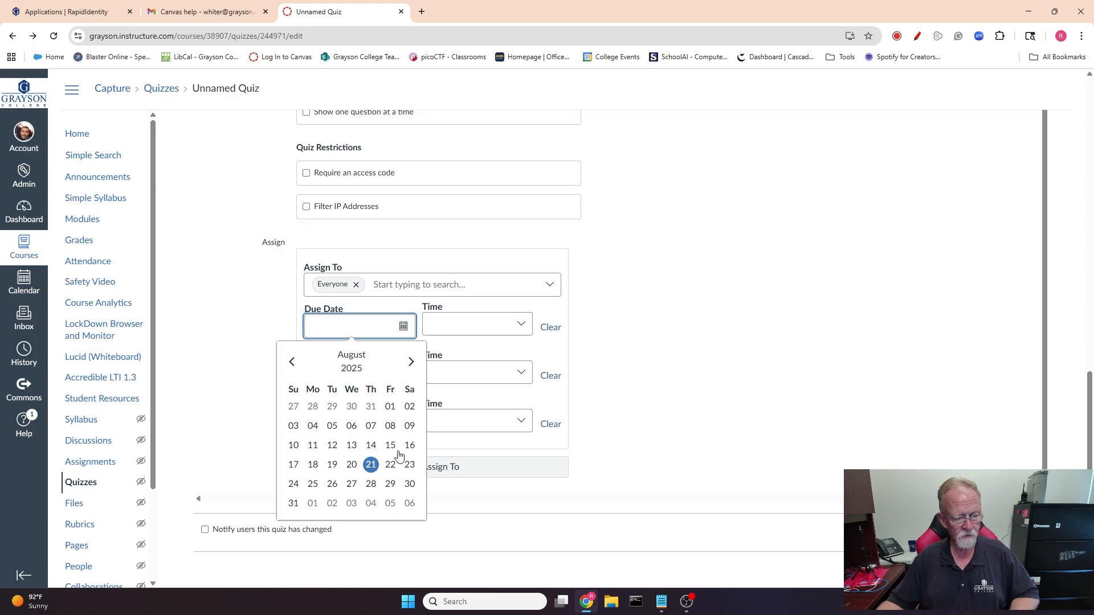
{"action": "left_click", "coordinate": [390, 466]}
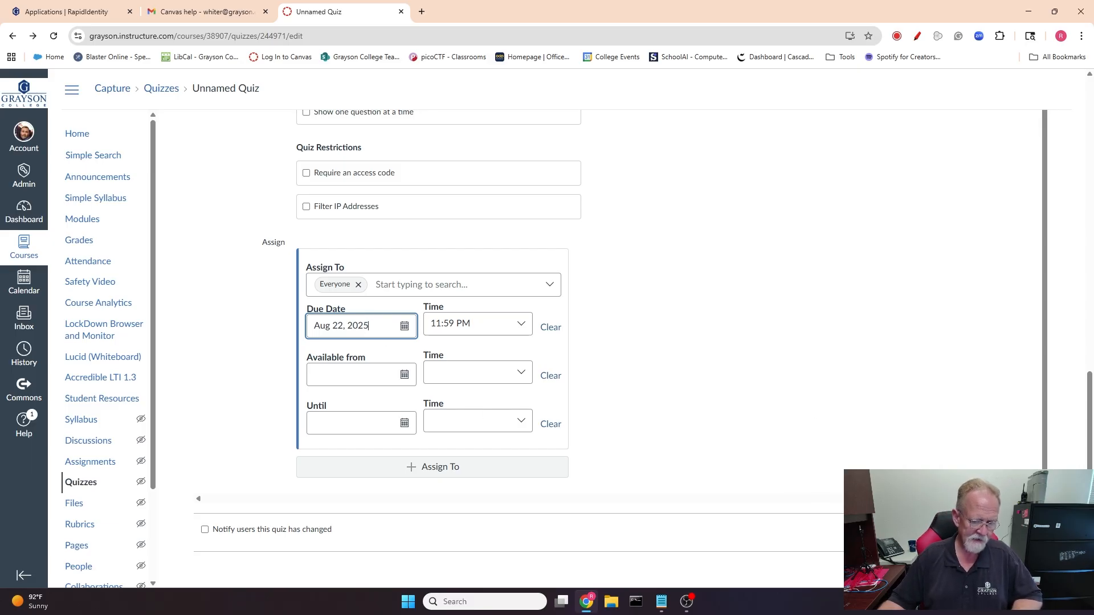
{"action": "left_click", "coordinate": [1024, 533]}
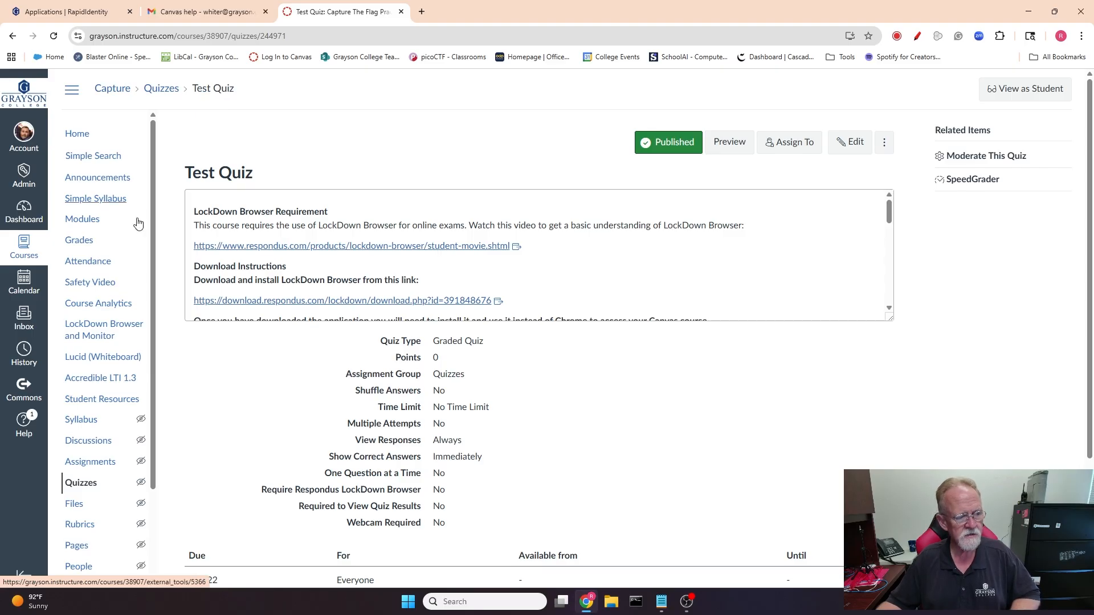
Open the LockDown Browser dashboard, require LockDown Browser for Test Quiz, and expand its advanced settings.
{"action": "left_click", "coordinate": [99, 328]}
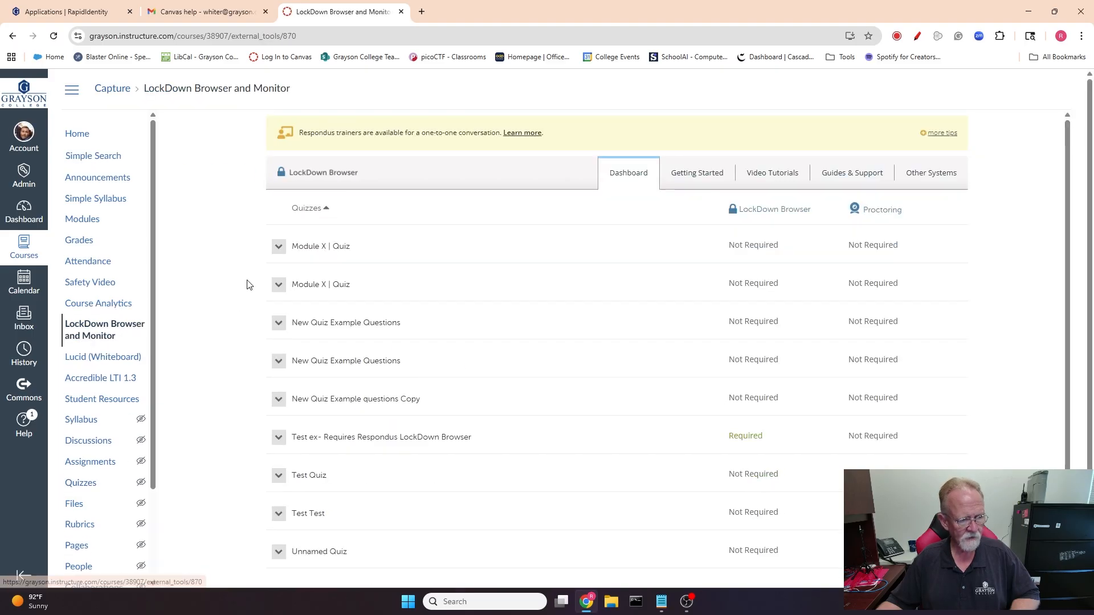
{"action": "scroll", "coordinate": [444, 350], "scroll_direction": "down", "scroll_amount": 2}
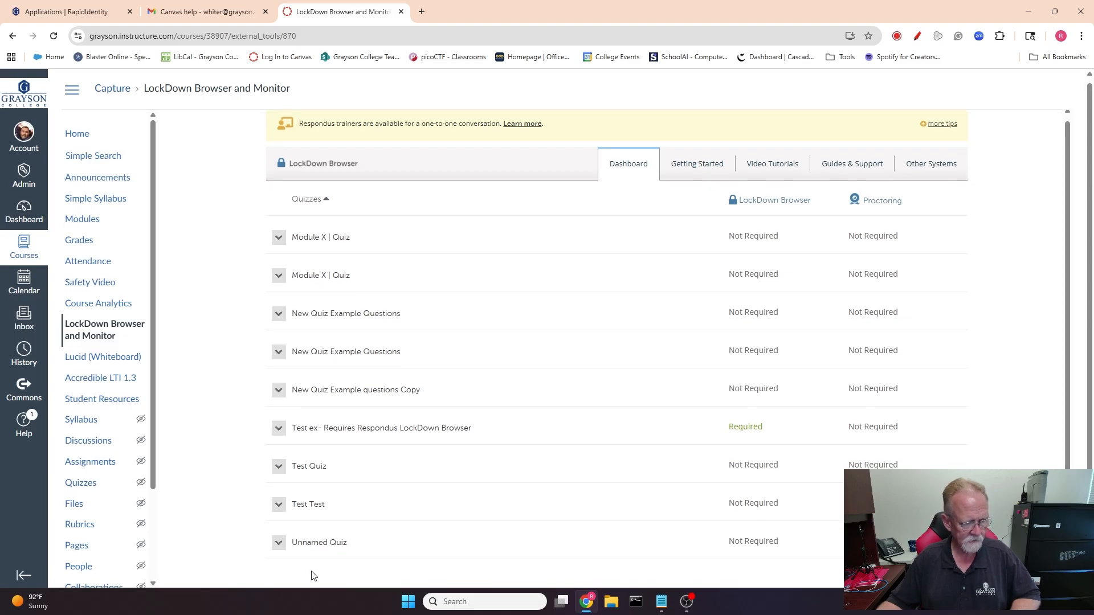
{"action": "left_click", "coordinate": [281, 467]}
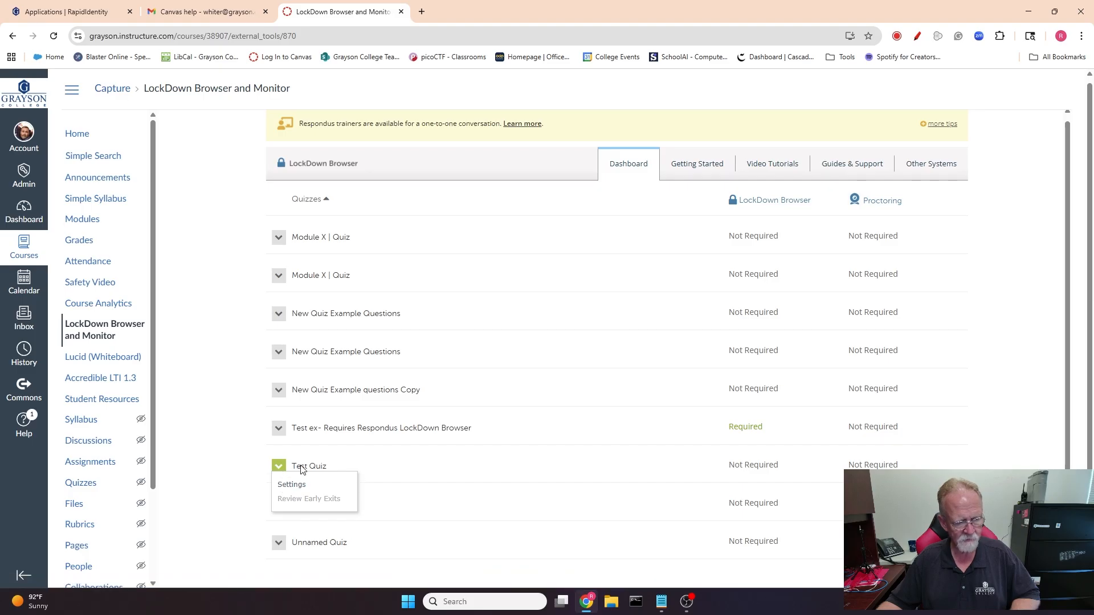
{"action": "left_click", "coordinate": [292, 485]}
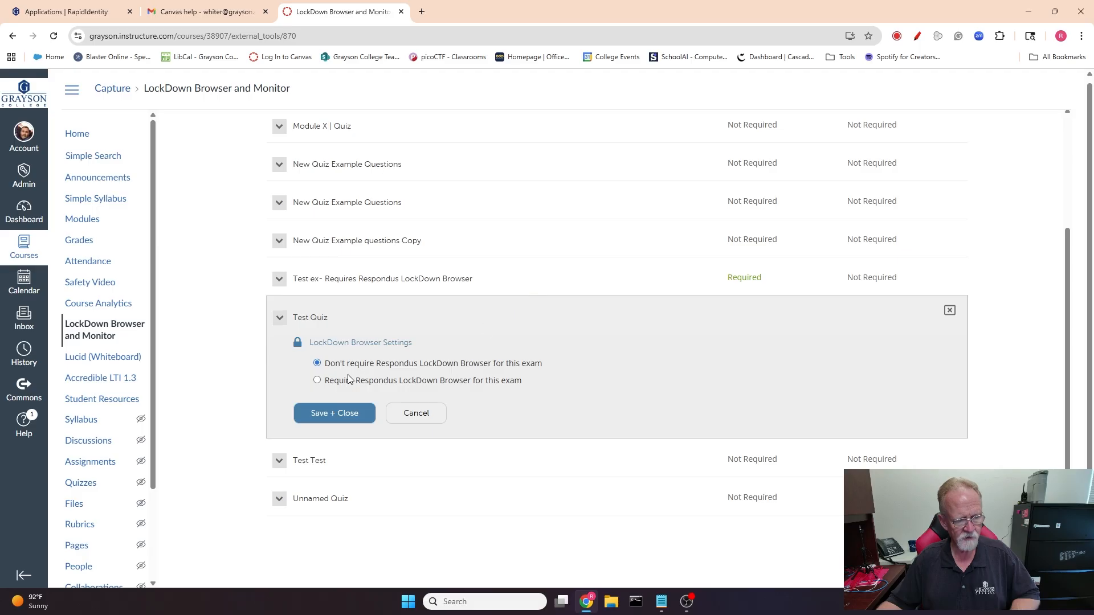
{"action": "left_click", "coordinate": [317, 382]}
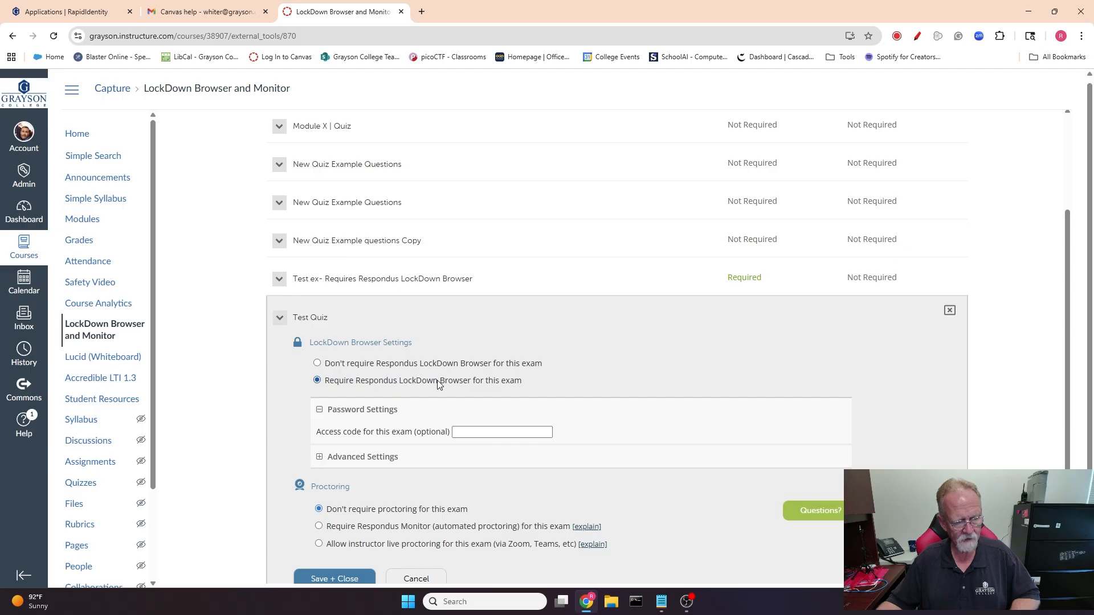
{"action": "scroll", "coordinate": [569, 363], "scroll_direction": "down", "scroll_amount": 2}
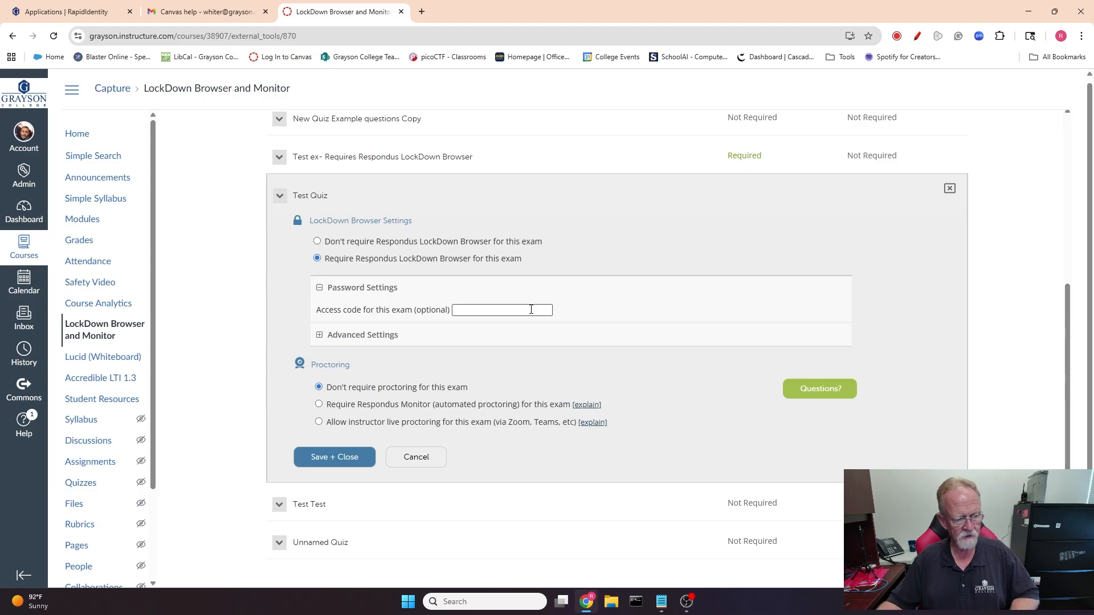
{"action": "left_click", "coordinate": [319, 338]}
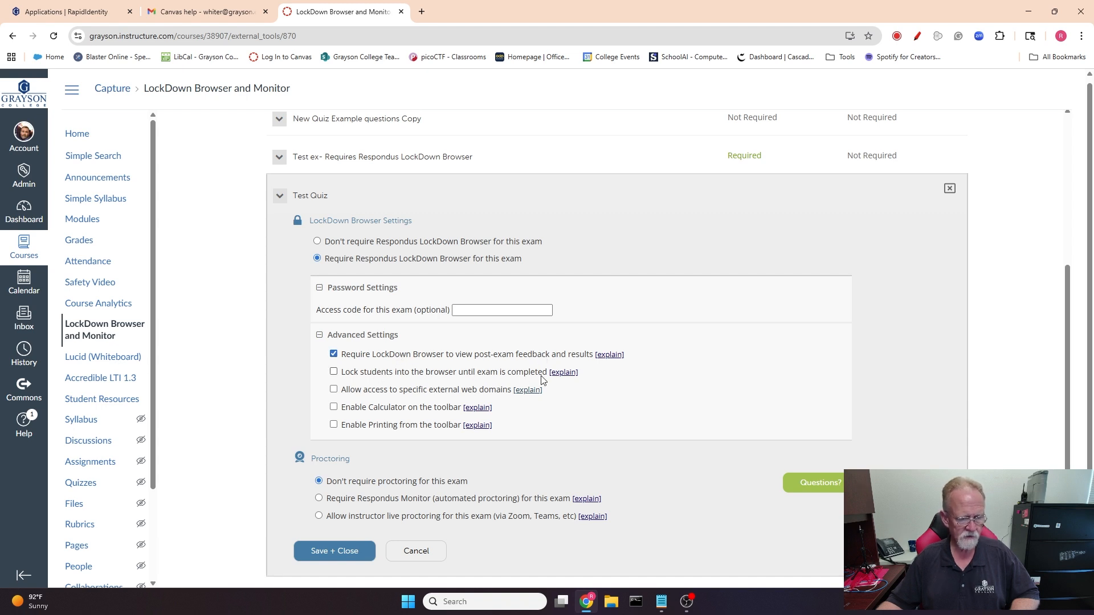
{"action": "mouse_move", "coordinate": [570, 380]}
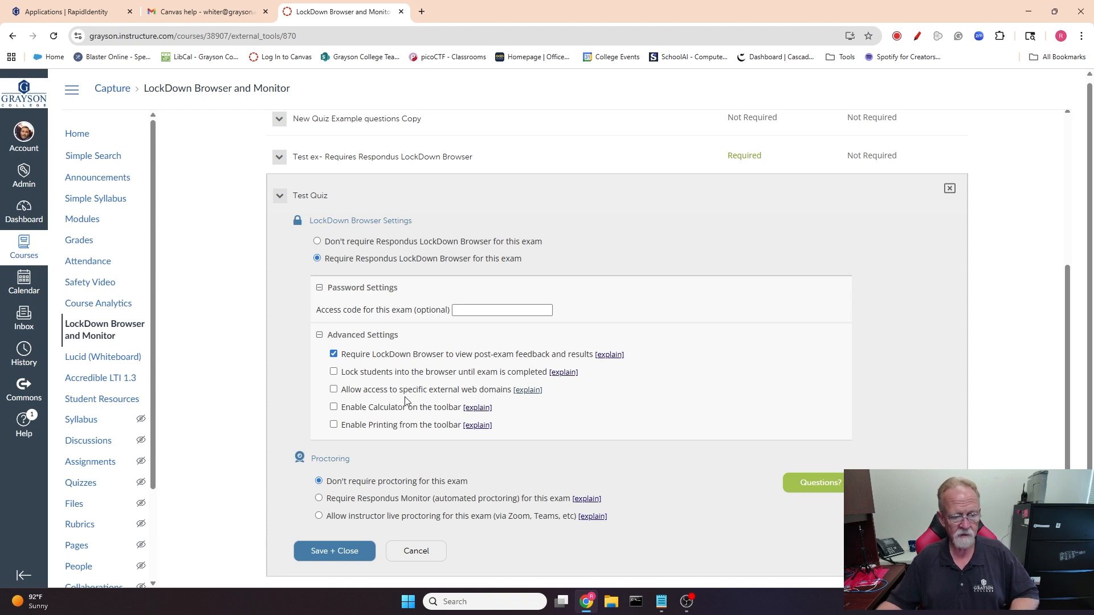
{"action": "scroll", "coordinate": [418, 398], "scroll_direction": "down", "scroll_amount": 1}
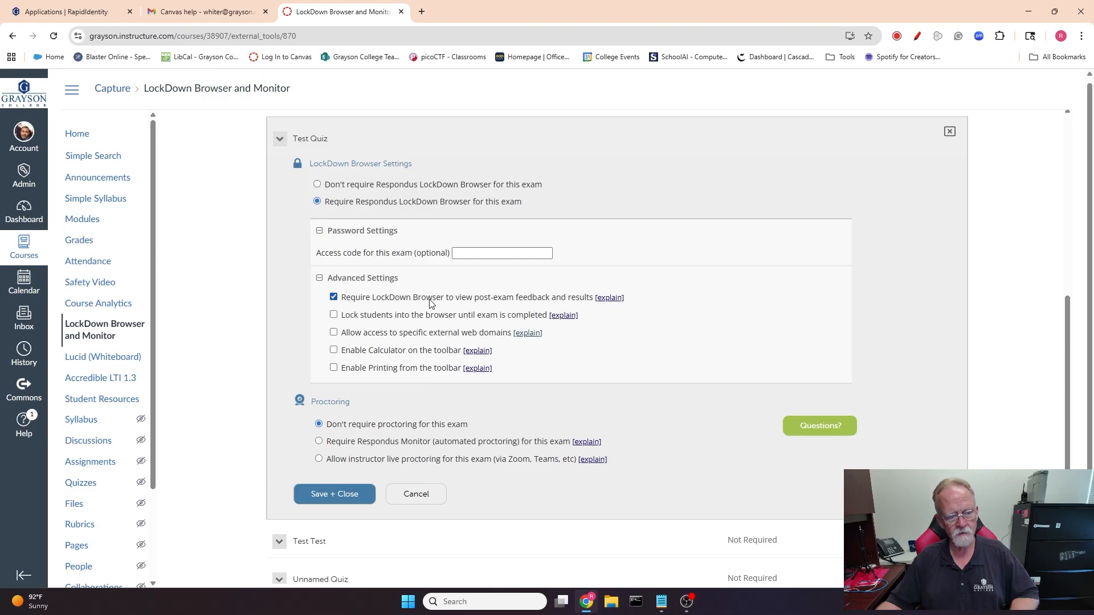
{"action": "scroll", "coordinate": [439, 299], "scroll_direction": "down", "scroll_amount": 1}
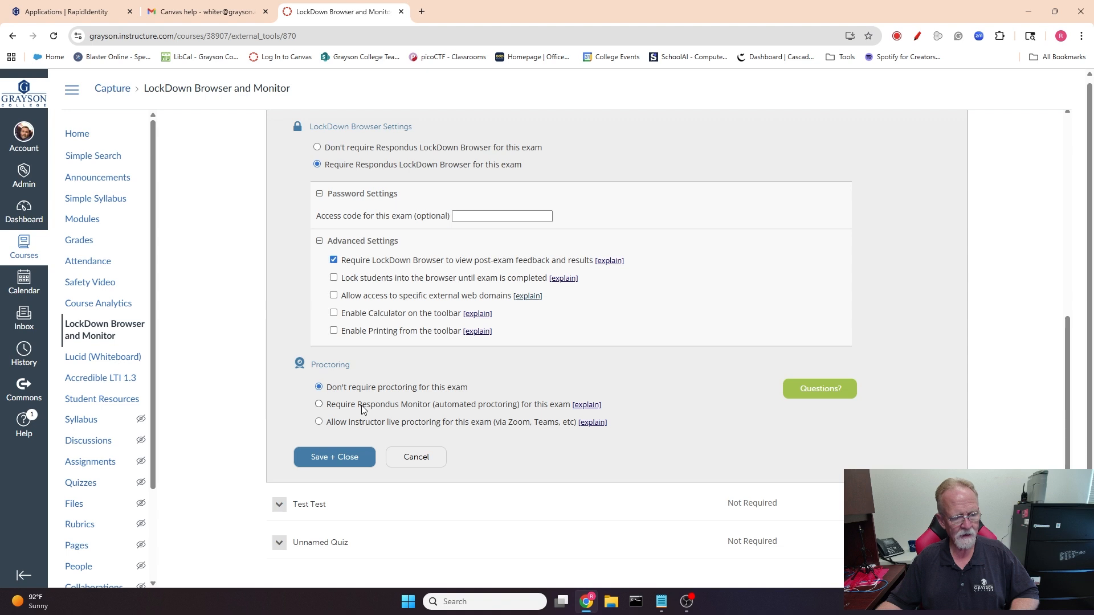
Examine the Respondus Monitor proctoring option with its startup sequence and advanced settings.
{"action": "left_click", "coordinate": [319, 405]}
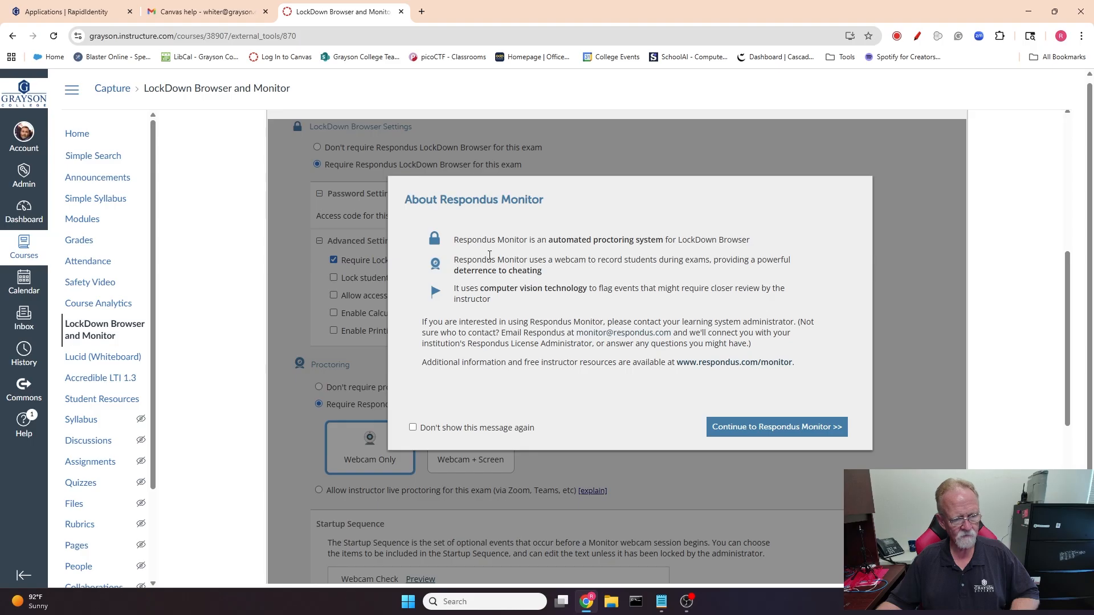
{"action": "left_click", "coordinate": [760, 426]}
{"action": "scroll", "coordinate": [611, 409], "scroll_direction": "down", "scroll_amount": 3}
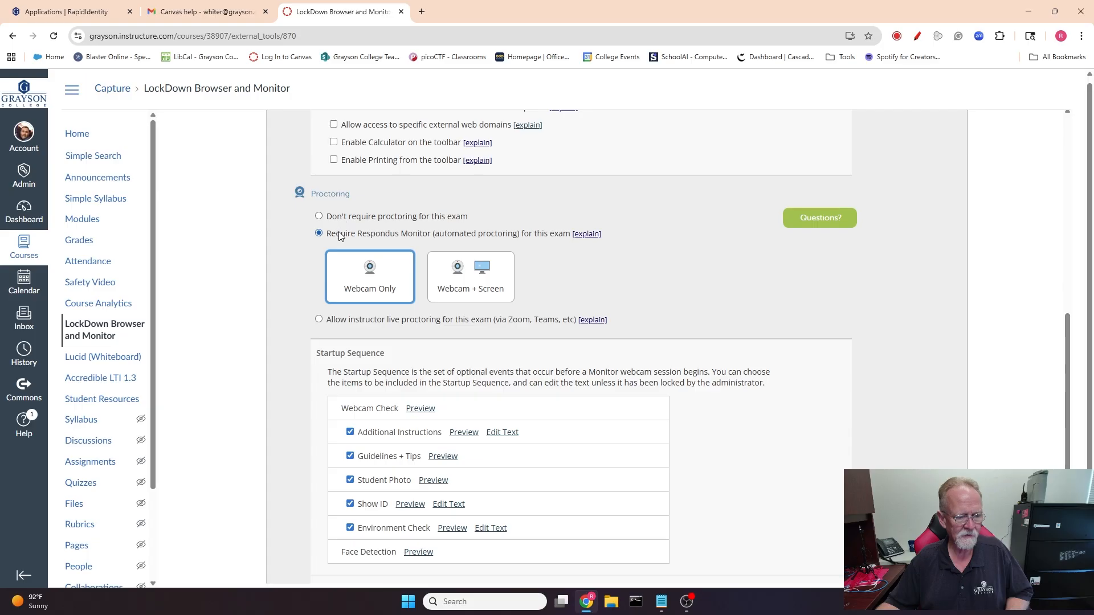
{"action": "scroll", "coordinate": [610, 267], "scroll_direction": "down", "scroll_amount": 4}
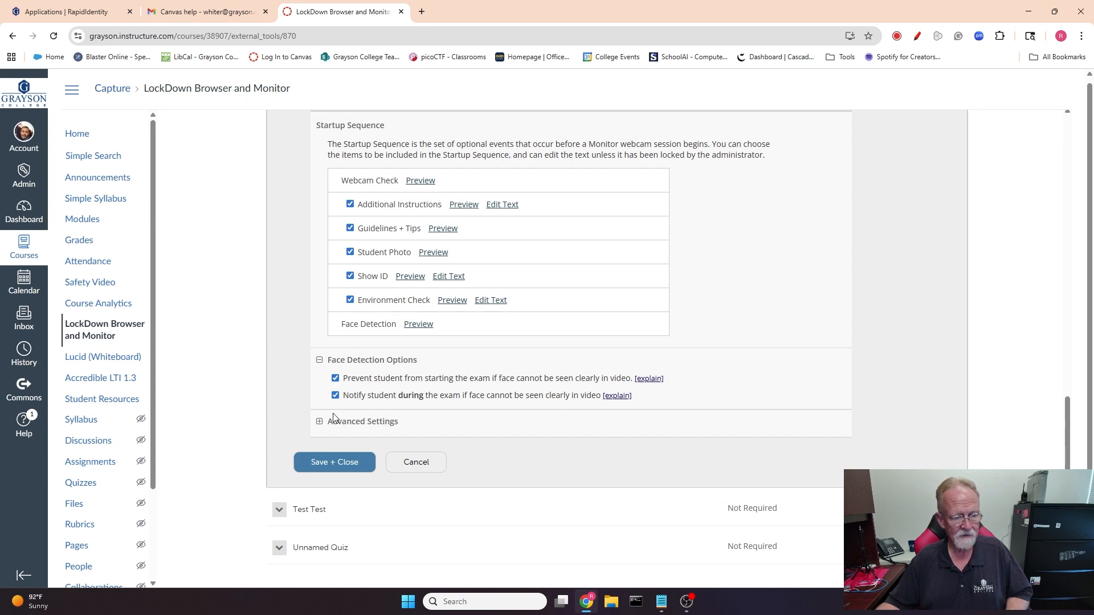
{"action": "left_click", "coordinate": [320, 423]}
{"action": "scroll", "coordinate": [390, 392], "scroll_direction": "down", "scroll_amount": 1}
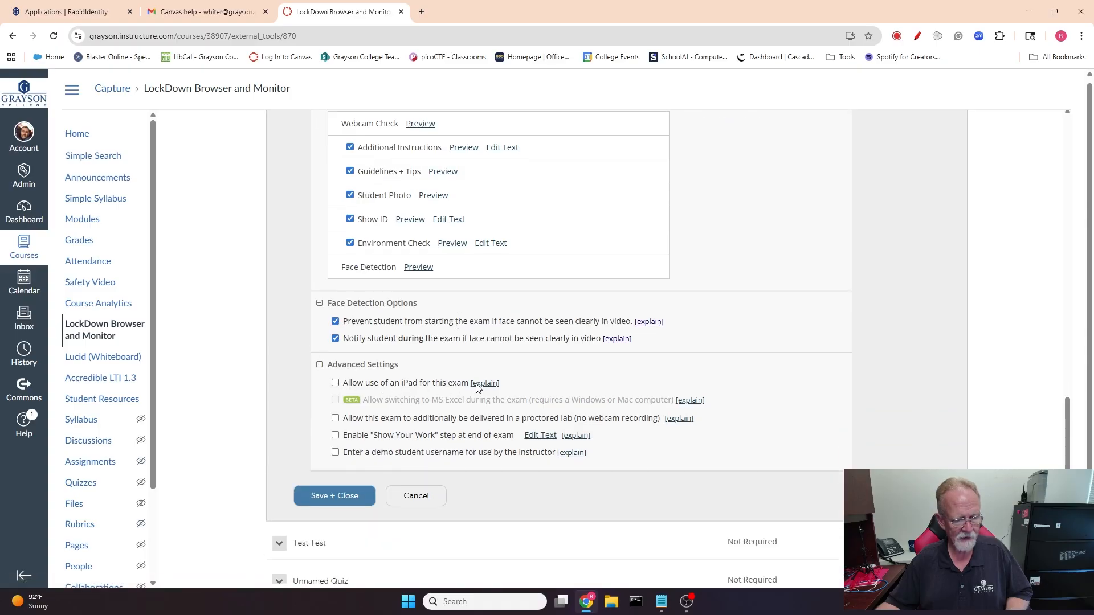
{"action": "mouse_move", "coordinate": [486, 390]}
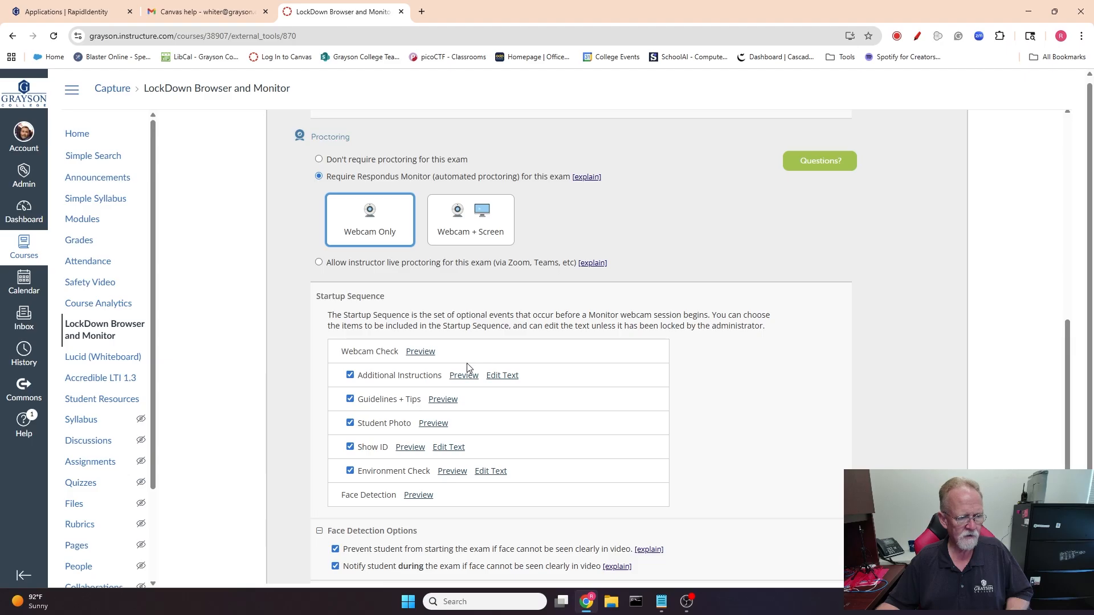
Set proctoring back to not required and save the Test Quiz LockDown Browser settings.
{"action": "left_click", "coordinate": [319, 160]}
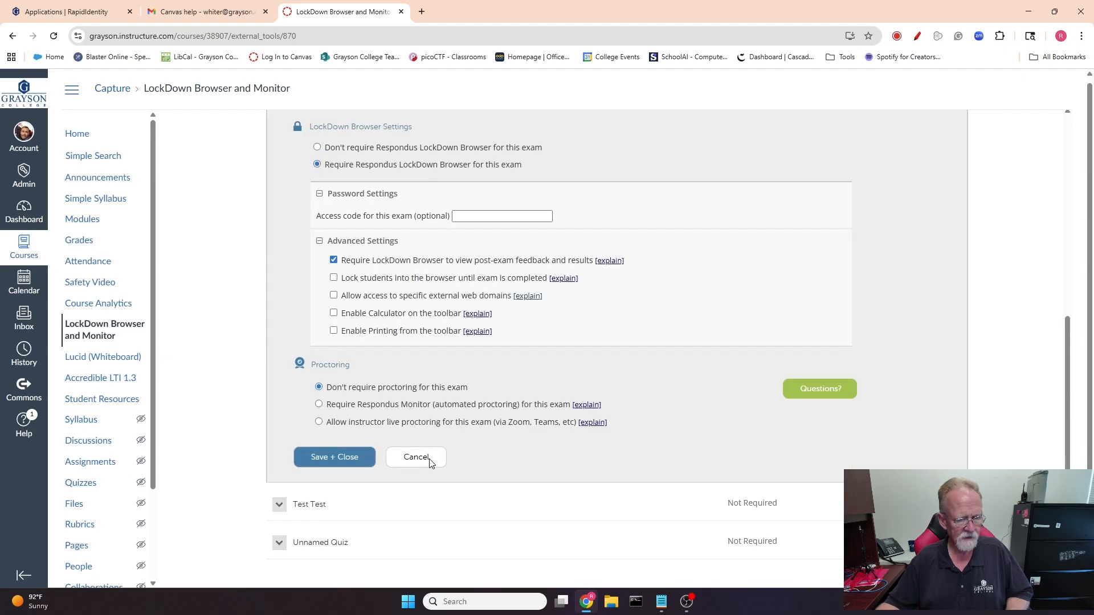
{"action": "left_click", "coordinate": [330, 458]}
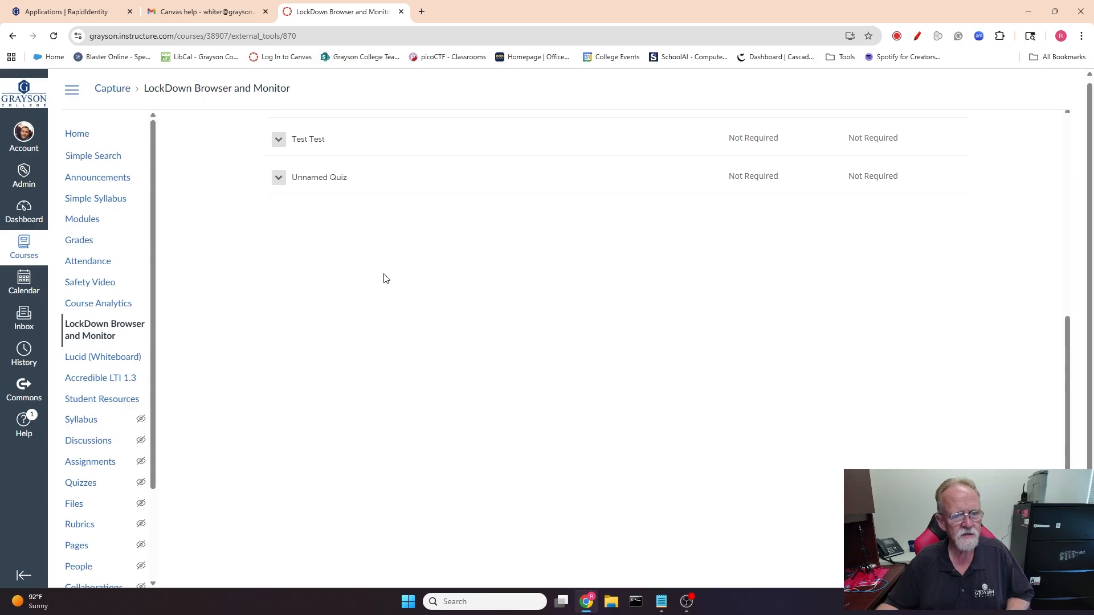
Open Test Quiz for editing and switch to its Questions section.
{"action": "scroll", "coordinate": [384, 278], "scroll_direction": "up", "scroll_amount": 2}
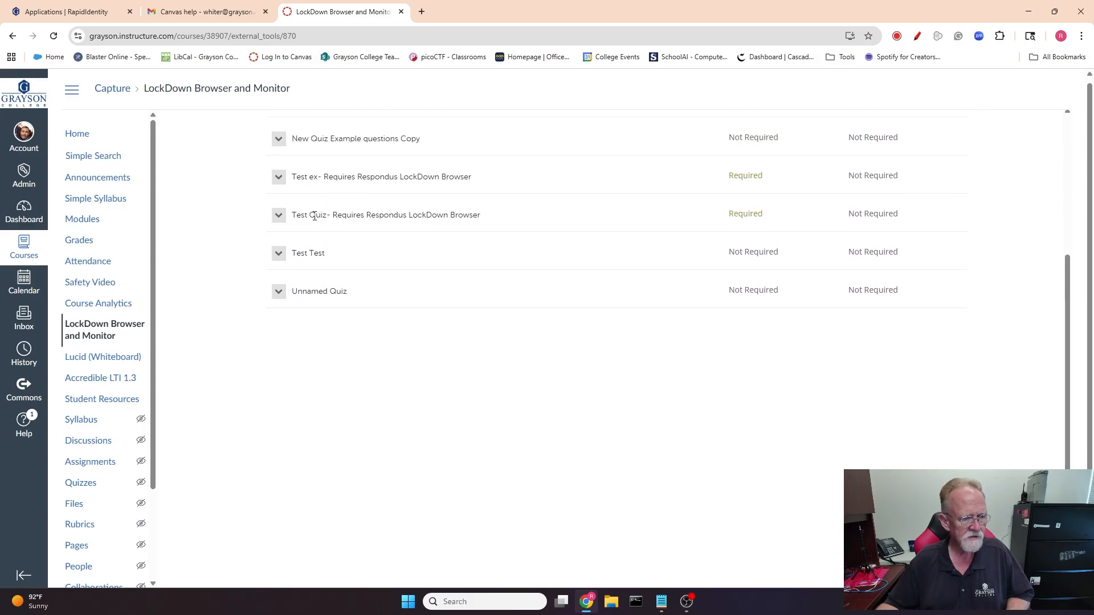
{"action": "left_click_drag", "start_coordinate": [333, 215], "coordinate": [482, 220]}
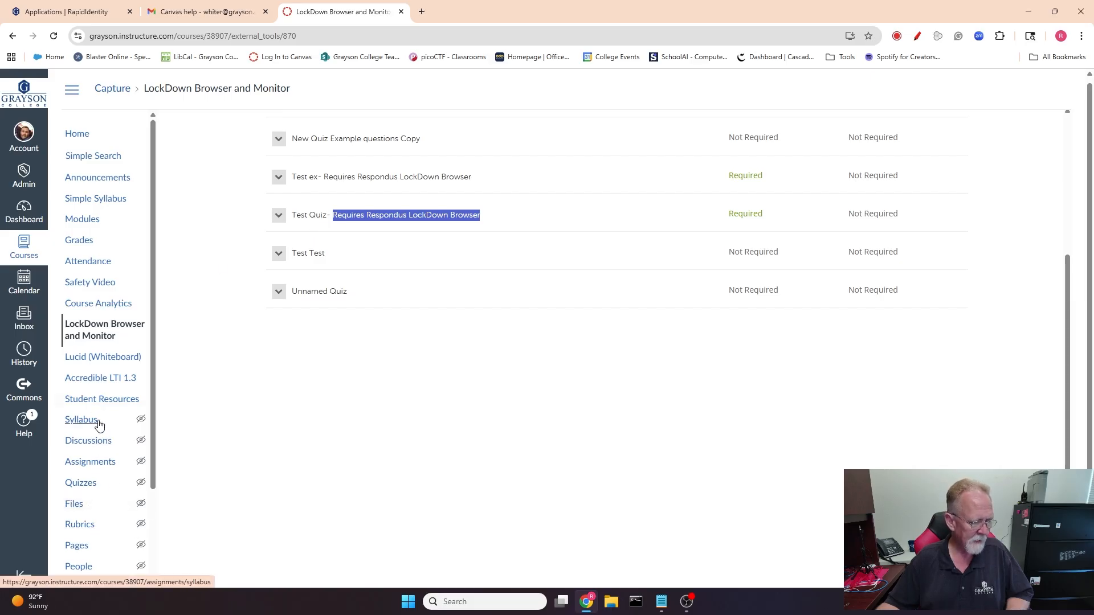
{"action": "scroll", "coordinate": [98, 437], "scroll_direction": "down", "scroll_amount": 2}
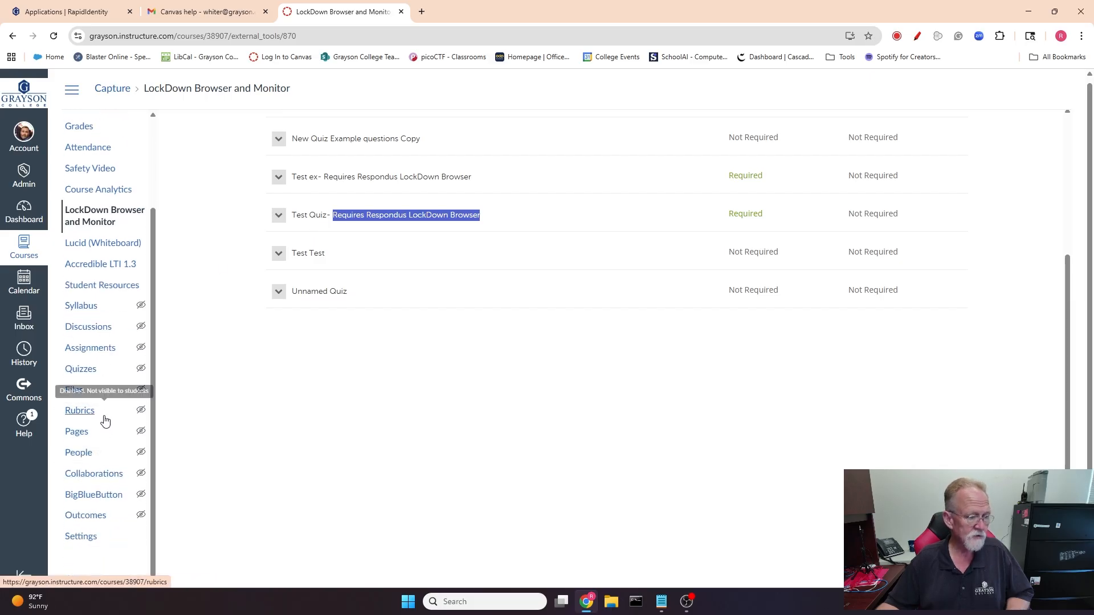
{"action": "left_click", "coordinate": [86, 374]}
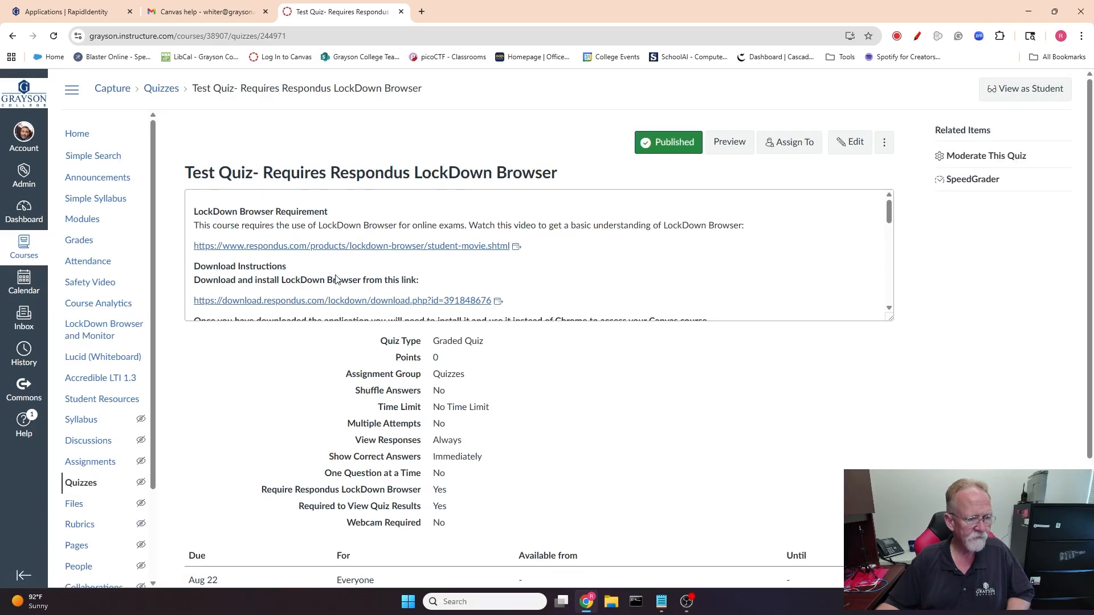
{"action": "left_click", "coordinate": [852, 141]}
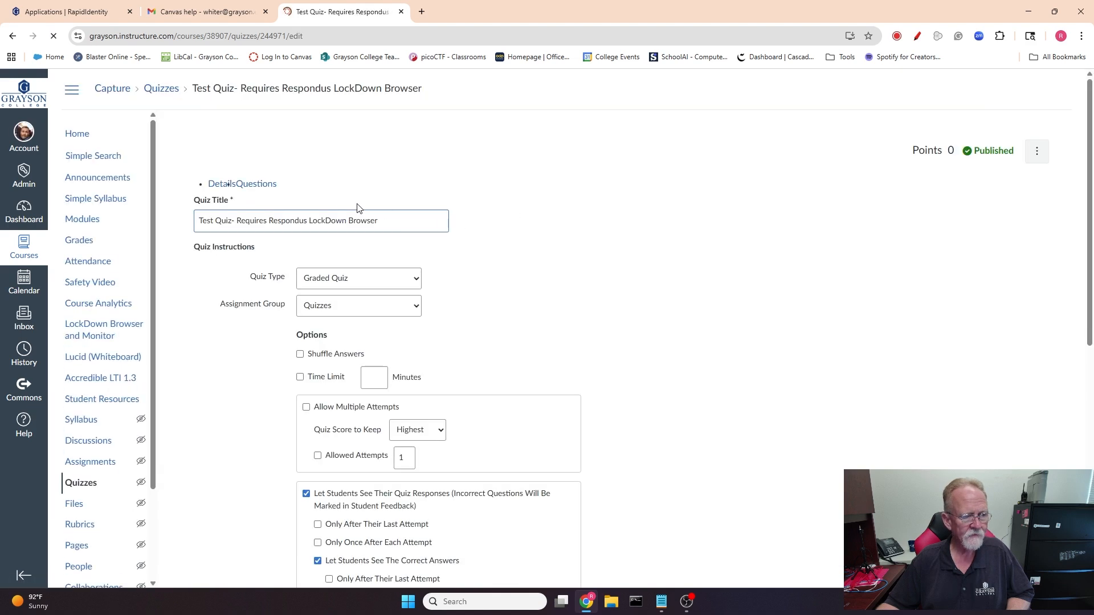
{"action": "left_click", "coordinate": [268, 188]}
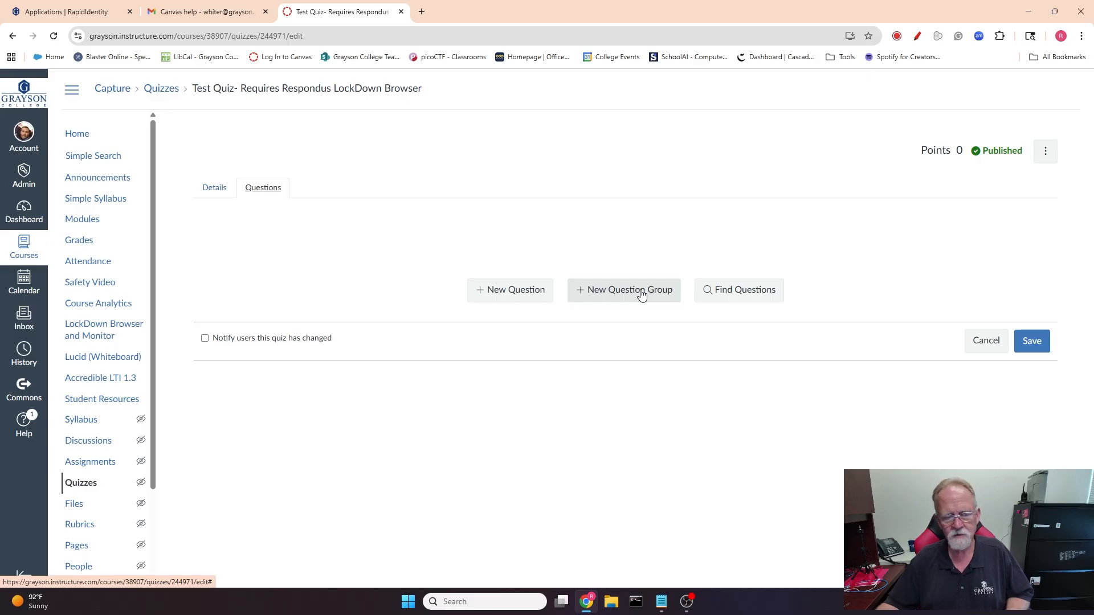
Add a new question to the quiz with the text "What is my favorite color?".
{"action": "left_click", "coordinate": [507, 294]}
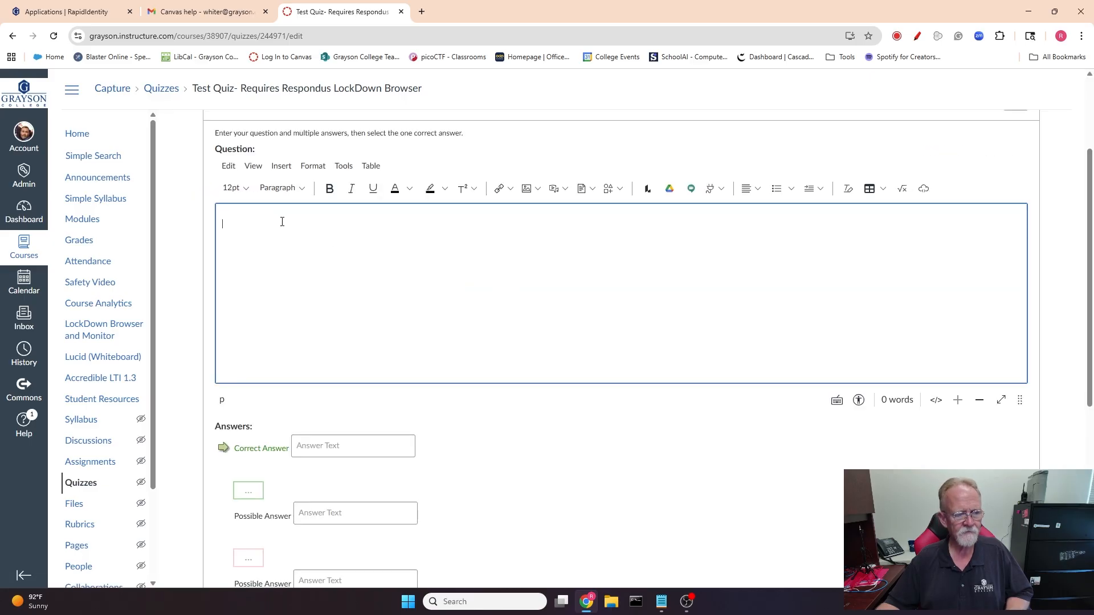
{"action": "type", "text": "What "}
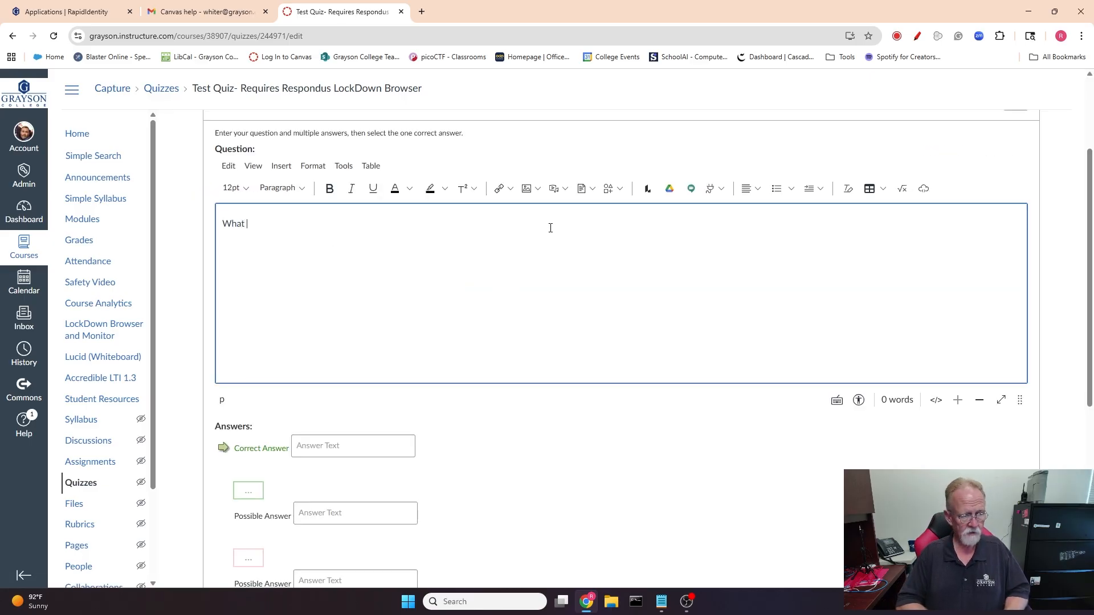
{"action": "type", "text": "is my fa"}
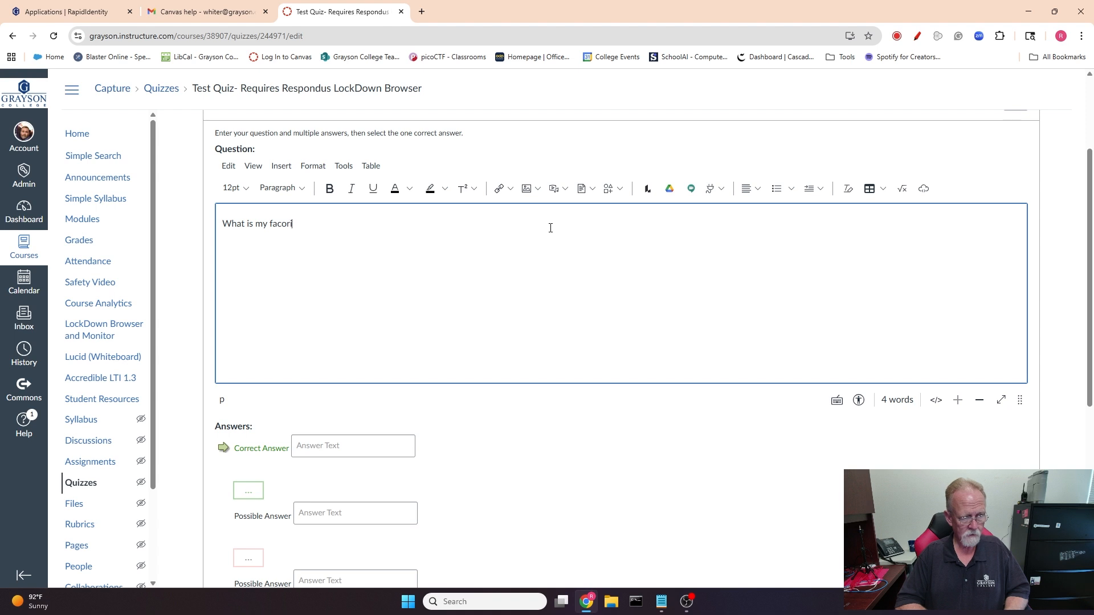
{"action": "type", "text": "vorite co"}
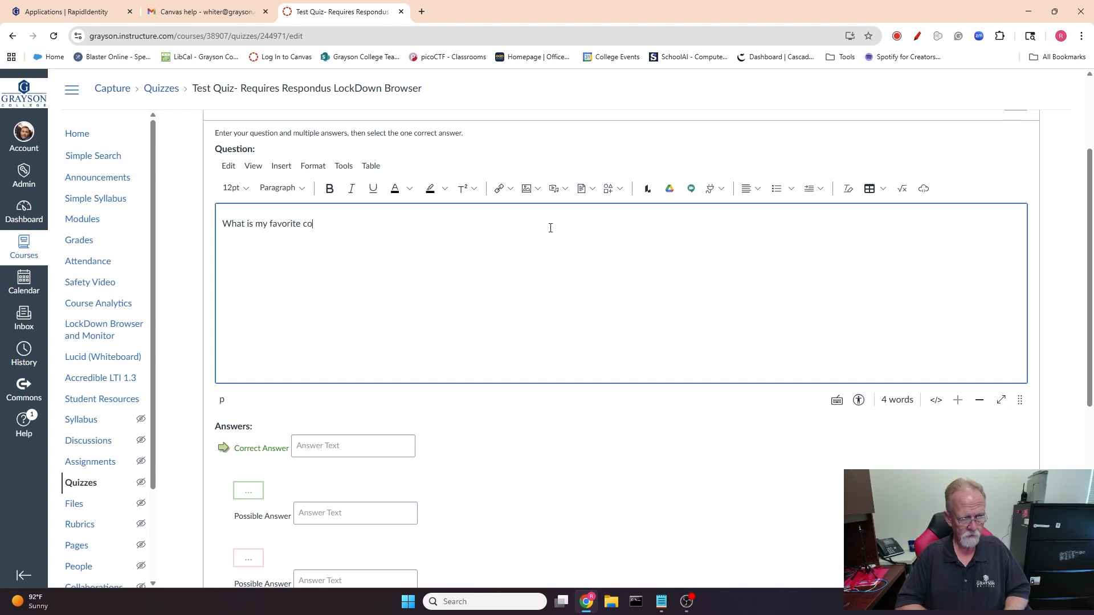
{"action": "type", "text": "lor?"}
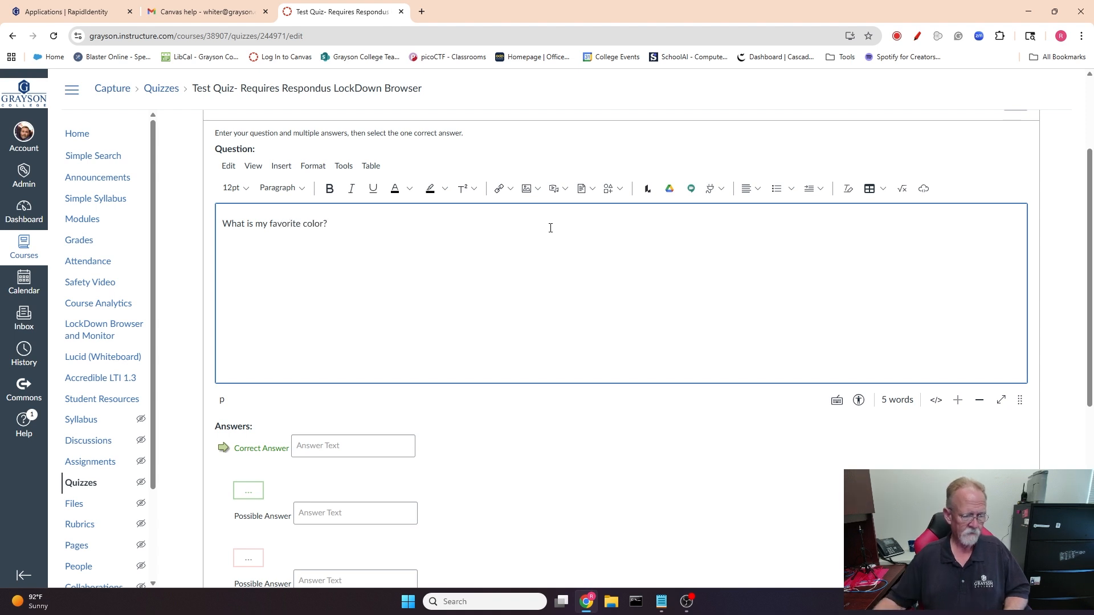
Enter Blue as the correct answer with Red, Green and Yellow as possible answers, update the question, and save the quiz.
{"action": "scroll", "coordinate": [349, 257], "scroll_direction": "down", "scroll_amount": 3}
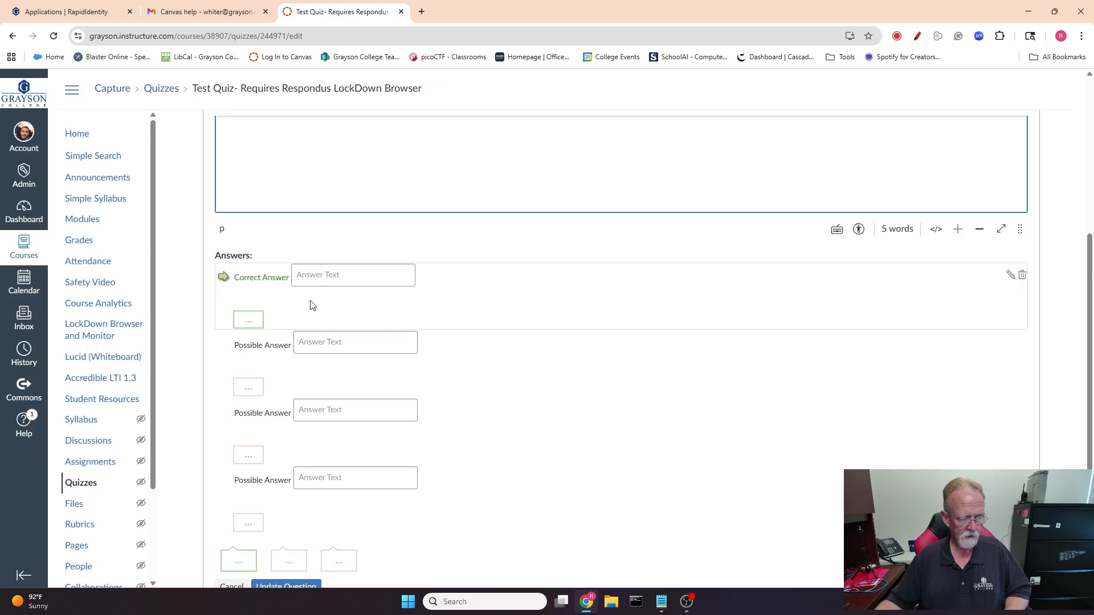
{"action": "left_click", "coordinate": [322, 275]}
{"action": "type", "text": "Blue"}
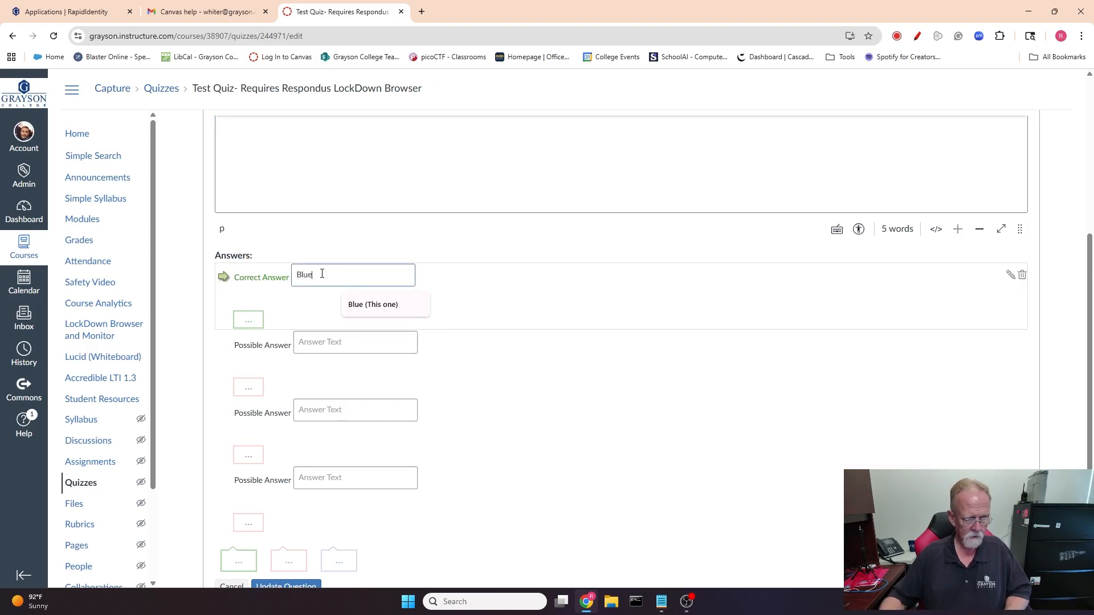
{"action": "left_click", "coordinate": [334, 343]}
{"action": "type", "text": "Red"}
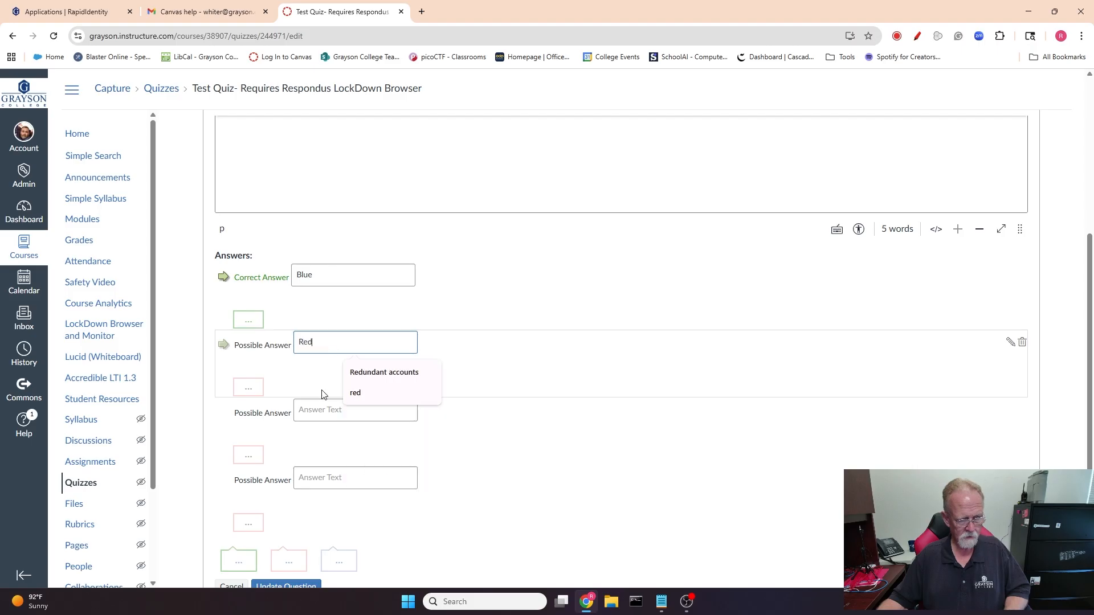
{"action": "left_click", "coordinate": [313, 411]}
{"action": "type", "text": "Green"}
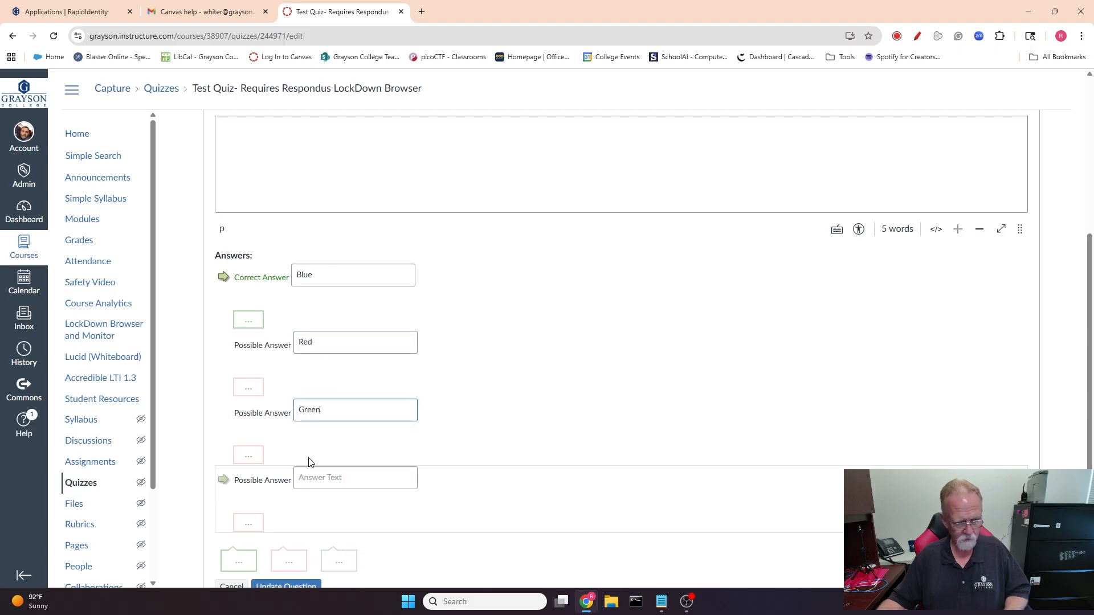
{"action": "left_click", "coordinate": [319, 481]}
{"action": "type", "text": "Yellow"}
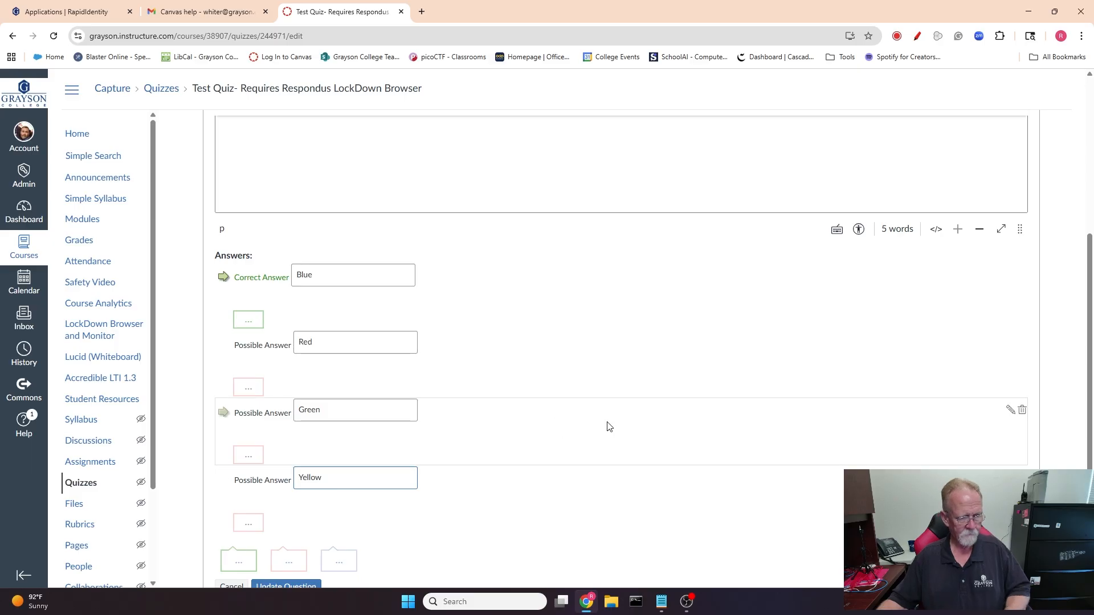
{"action": "scroll", "coordinate": [575, 370], "scroll_direction": "down", "scroll_amount": 3}
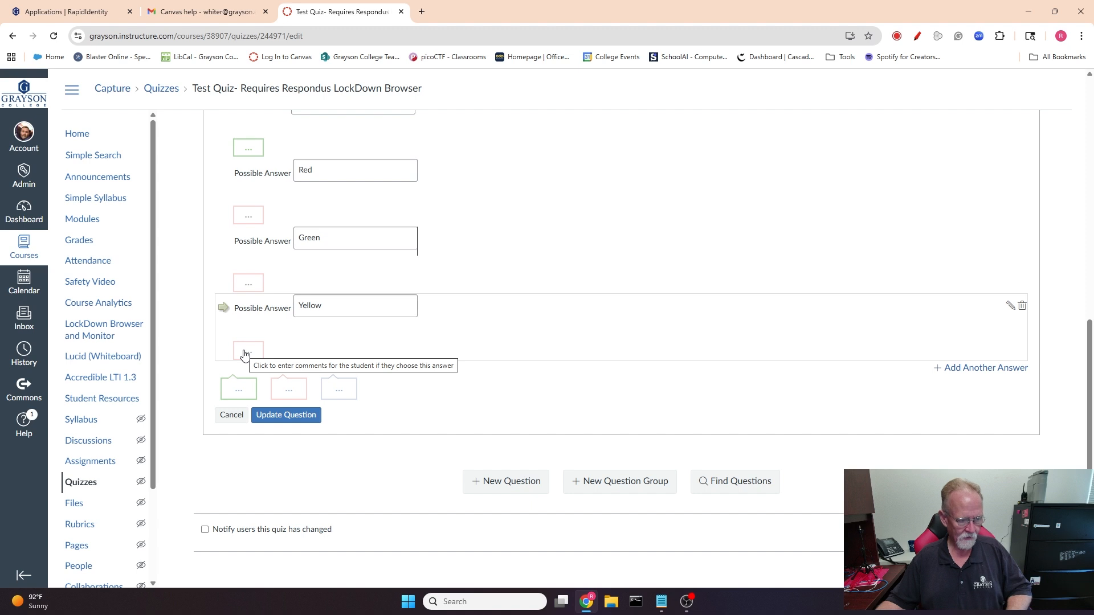
{"action": "left_click", "coordinate": [282, 416]}
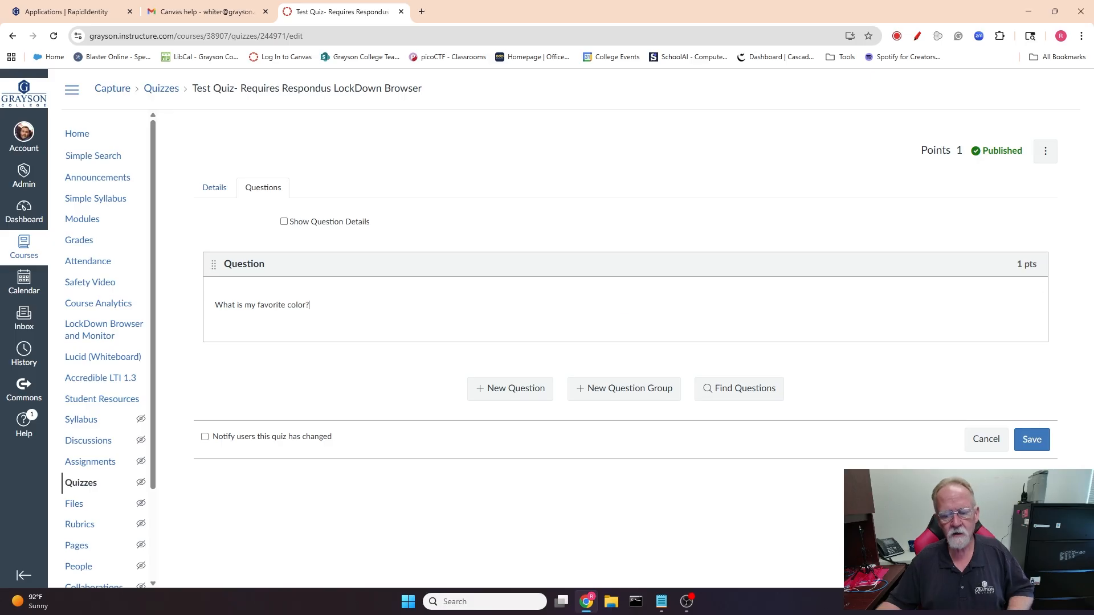
{"action": "left_click", "coordinate": [1031, 439]}
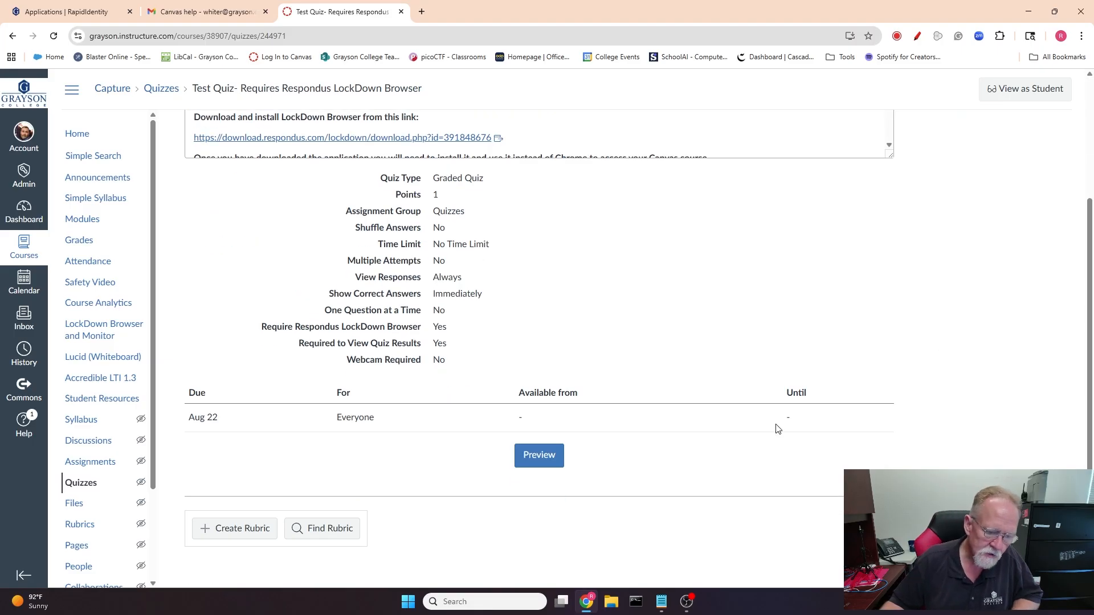
Add the quiz "Test Quiz- Requires Respondus LockDown Browser (classic)" as an item in Module 1 | Introduction to CyberSecurity.
{"action": "left_click", "coordinate": [84, 222]}
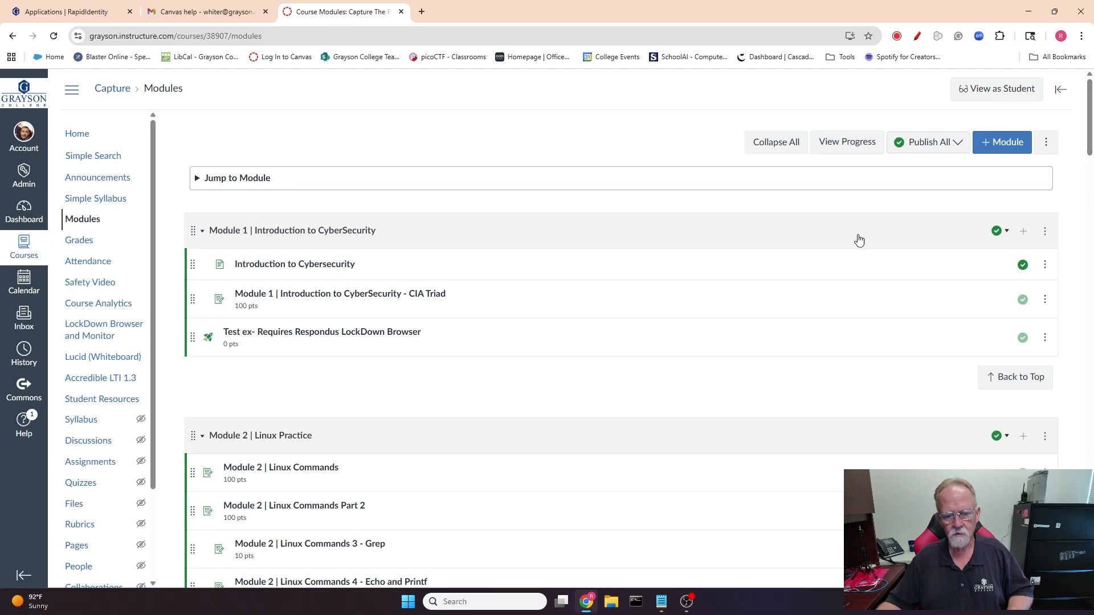
{"action": "left_click", "coordinate": [1024, 233]}
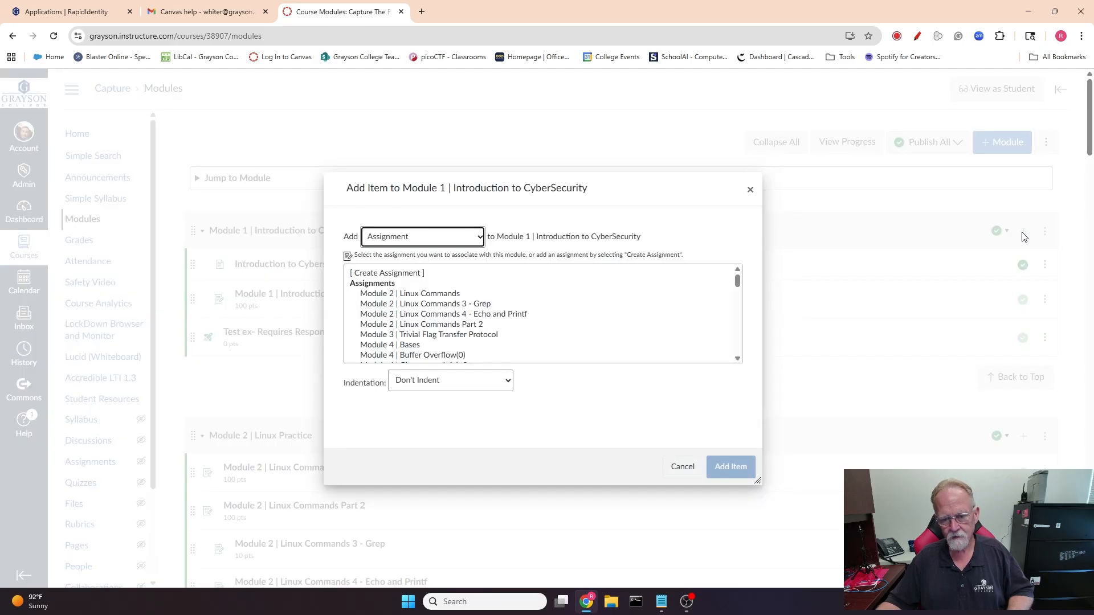
{"action": "left_click", "coordinate": [447, 240]}
{"action": "left_click", "coordinate": [394, 273]}
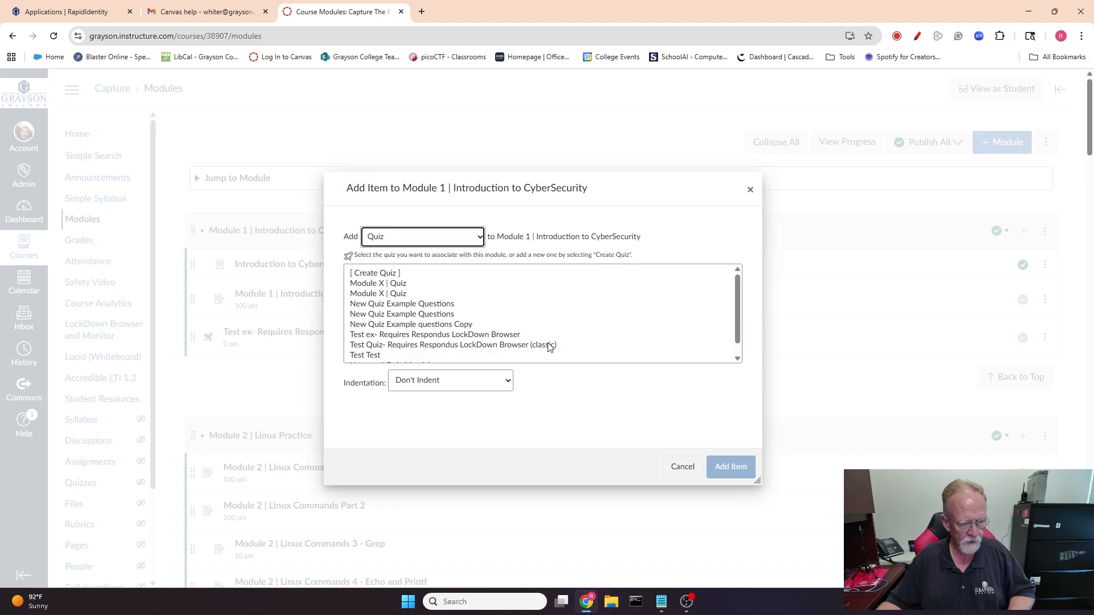
{"action": "left_click", "coordinate": [492, 346]}
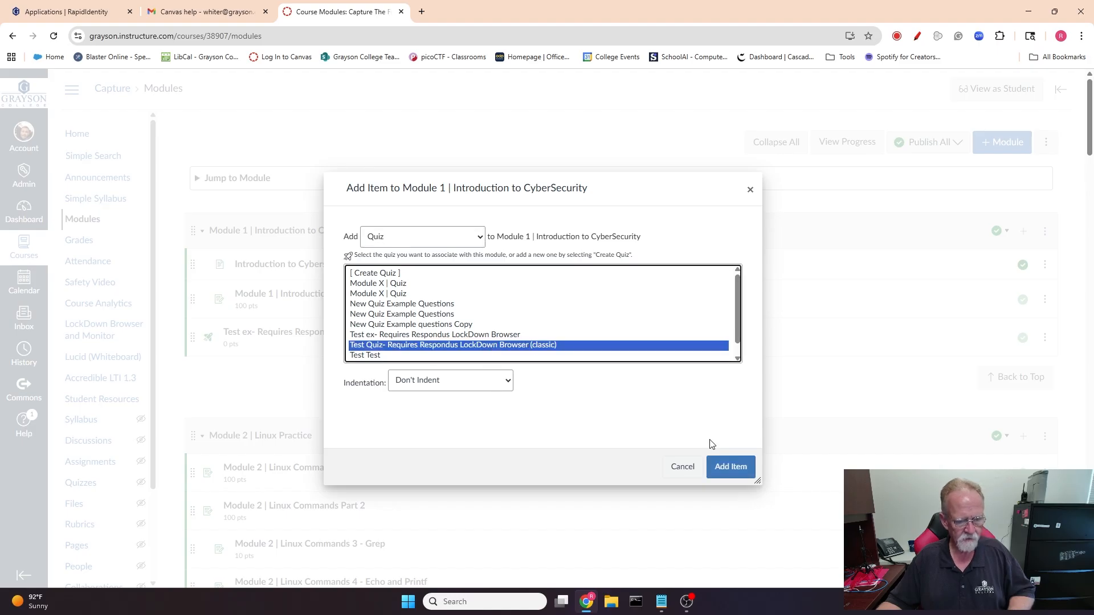
{"action": "left_click", "coordinate": [730, 466]}
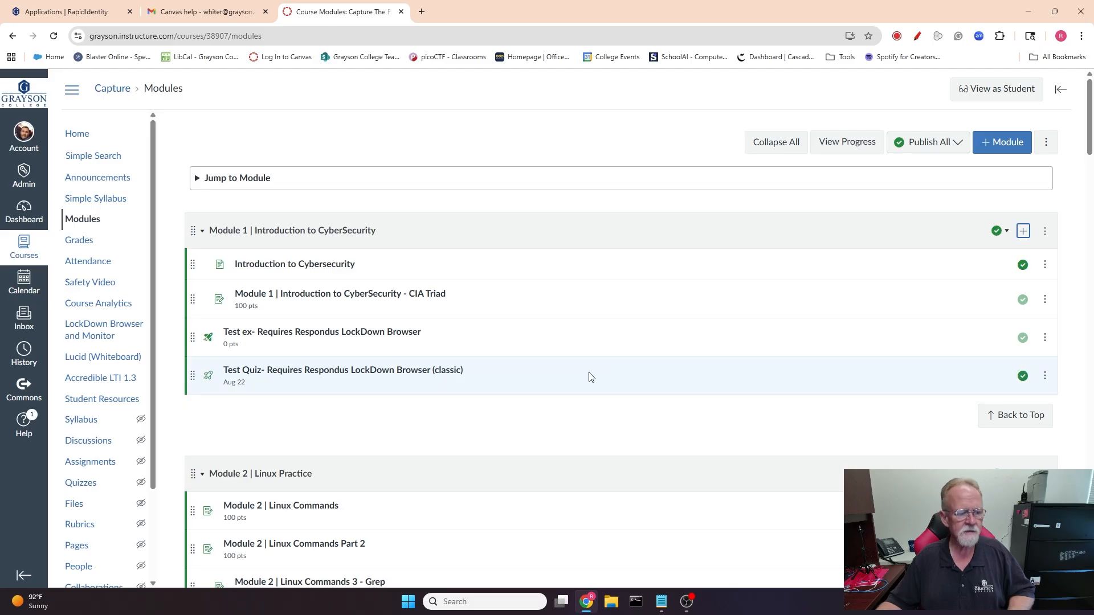
Open the quiz from the module in Student View, try to take it, and close the browser.
{"action": "left_click", "coordinate": [404, 371]}
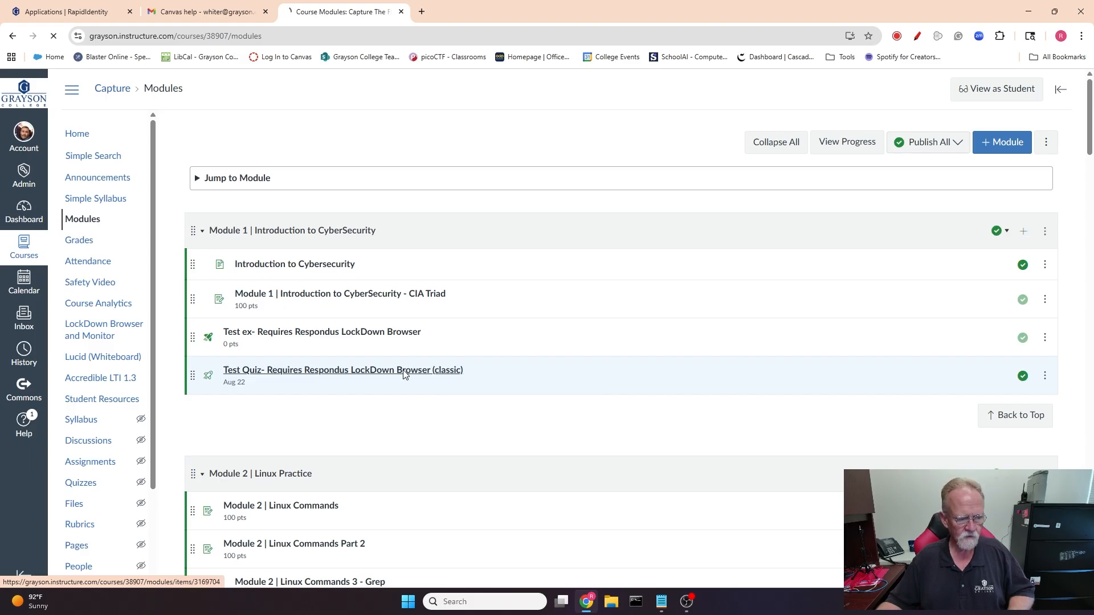
{"action": "left_click", "coordinate": [999, 92]}
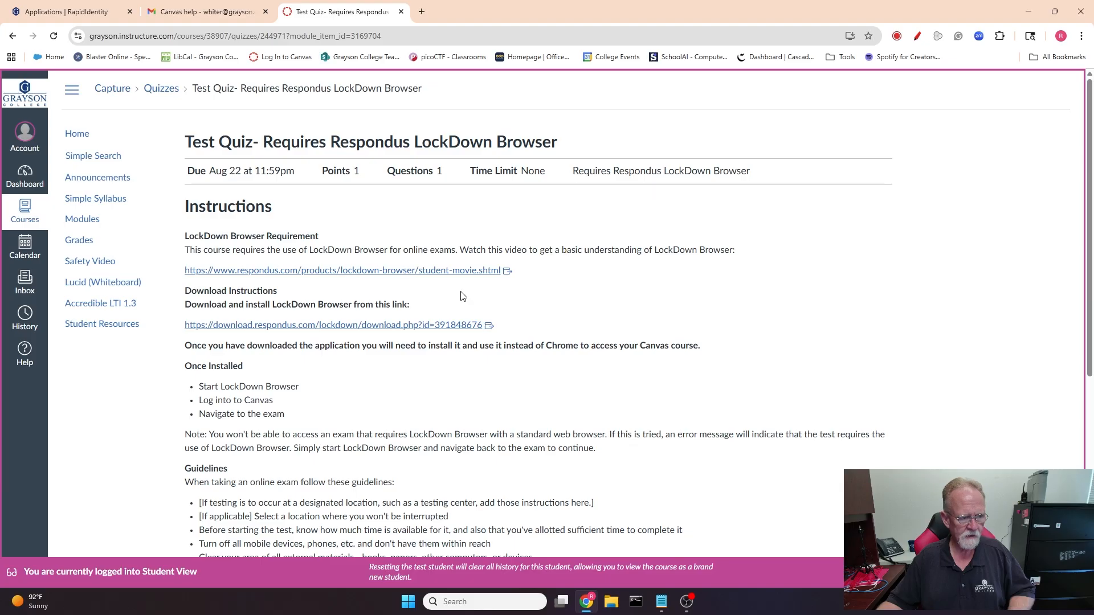
{"action": "scroll", "coordinate": [463, 296], "scroll_direction": "down", "scroll_amount": 3}
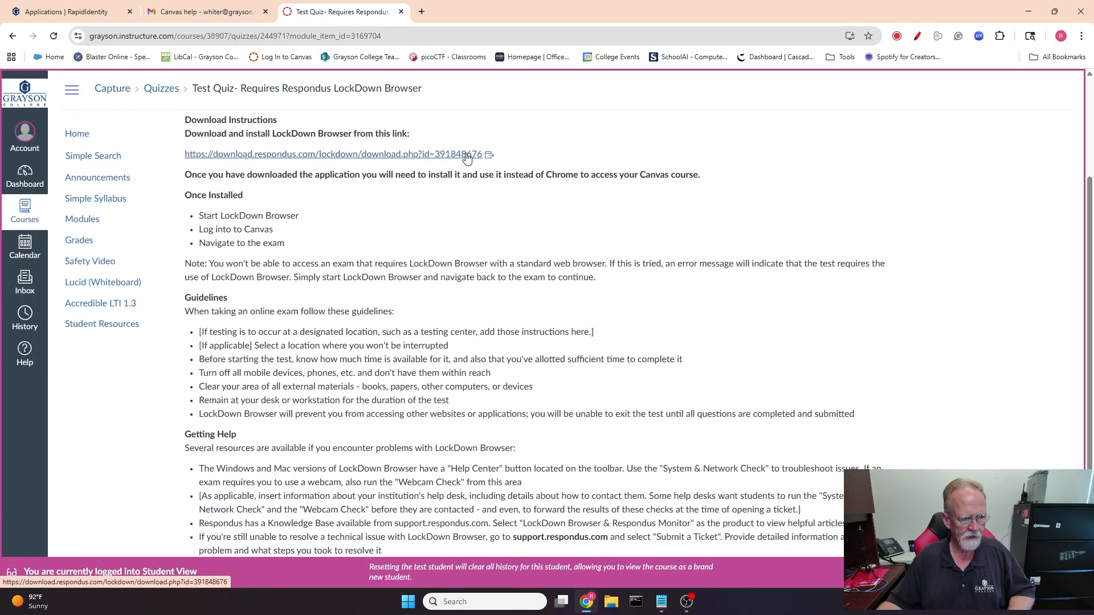
{"action": "scroll", "coordinate": [600, 169], "scroll_direction": "down", "scroll_amount": 3}
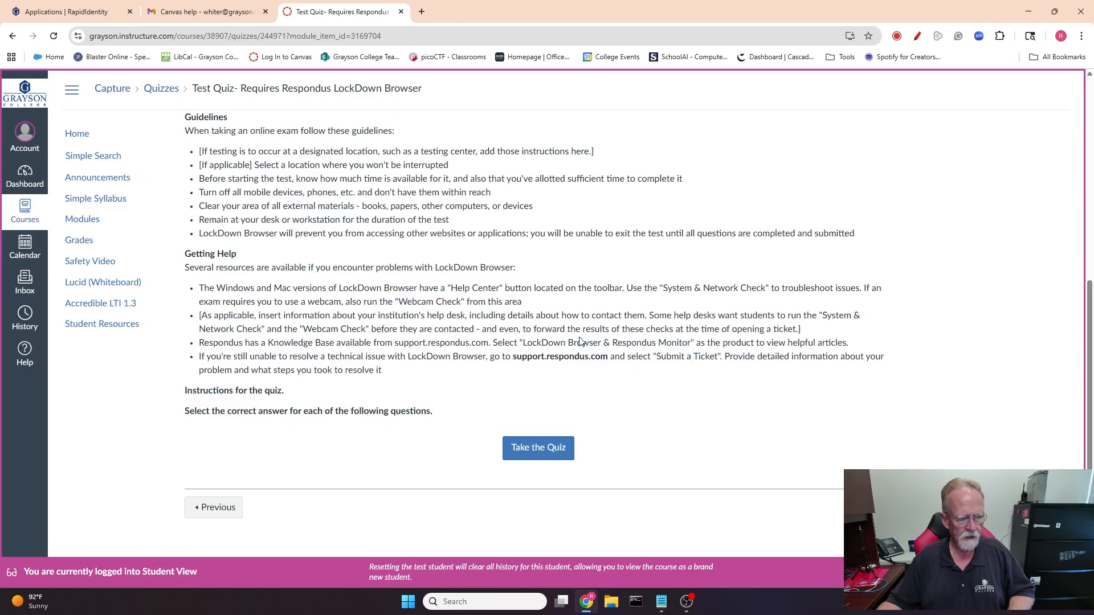
{"action": "left_click", "coordinate": [540, 447]}
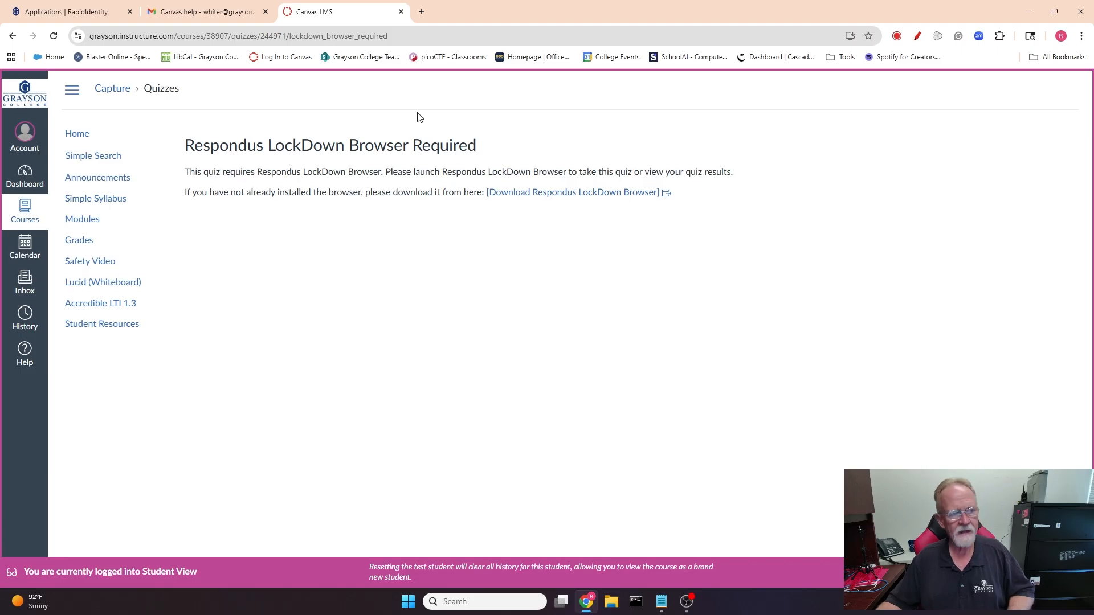
{"action": "left_click", "coordinate": [1027, 17]}
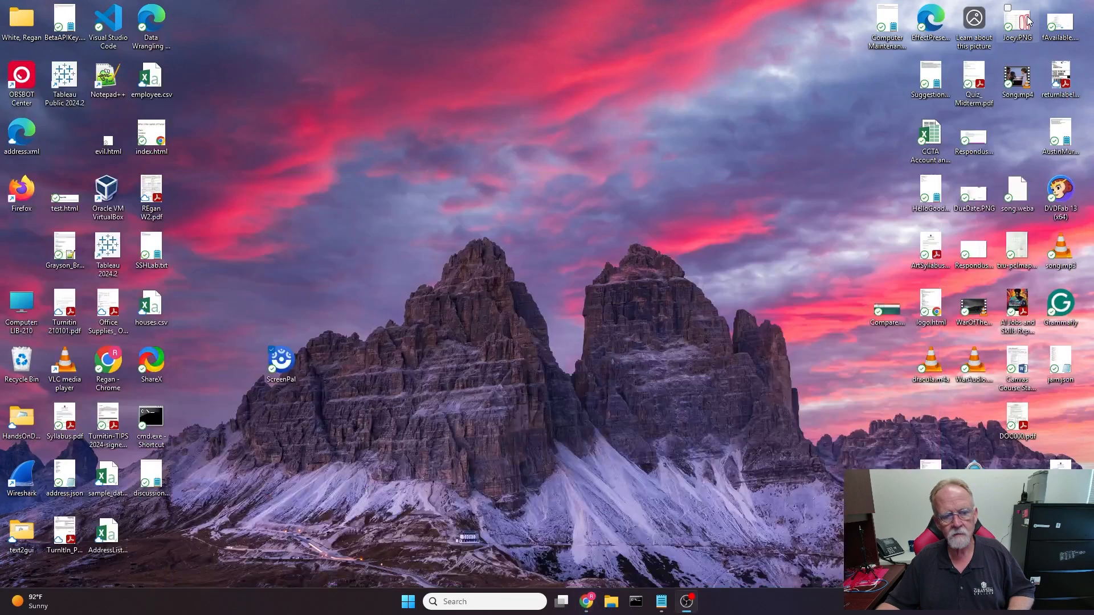